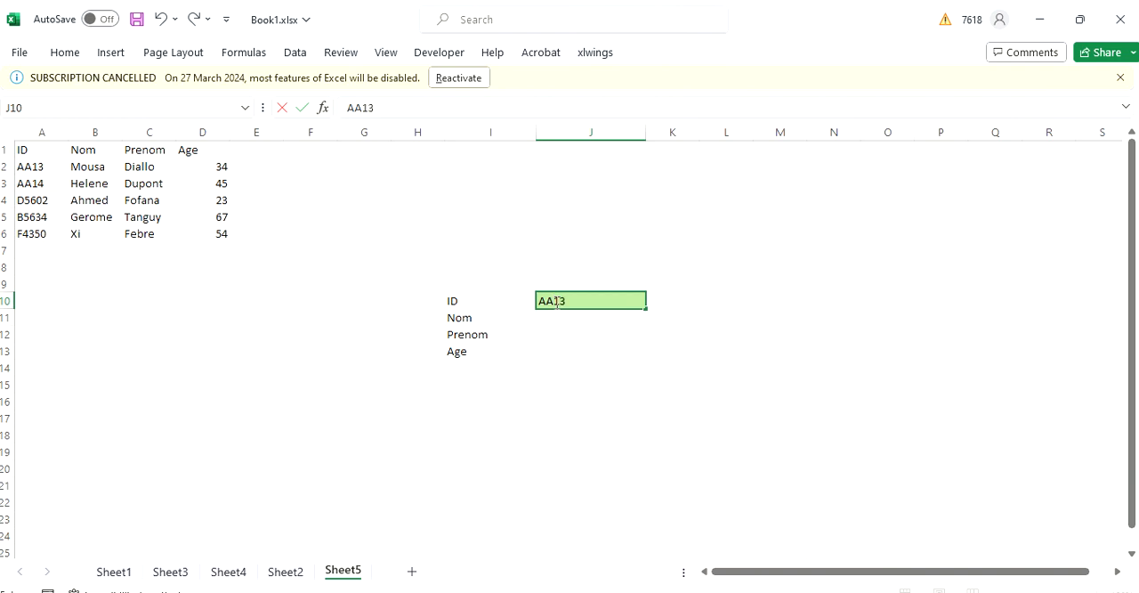
- Confirm the ID in J10 and start a VLOOKUP formula in J11 with lookup value J10 and table range A1:D6
{"action": "key", "text": "Return"}
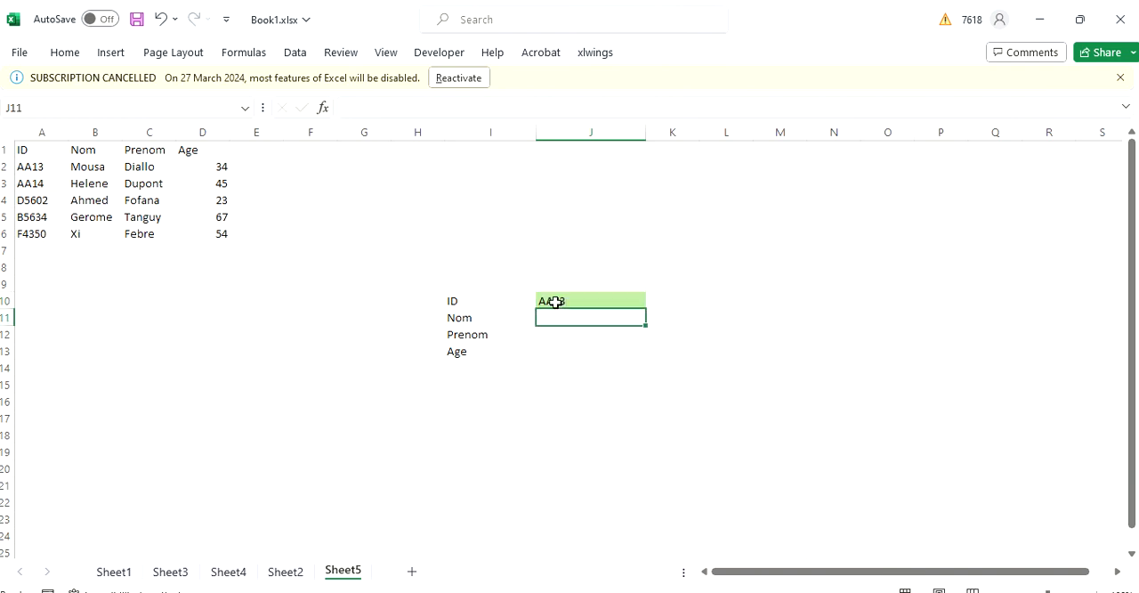
{"action": "type", "text": "=VL"}
{"action": "key", "text": "Tab"}
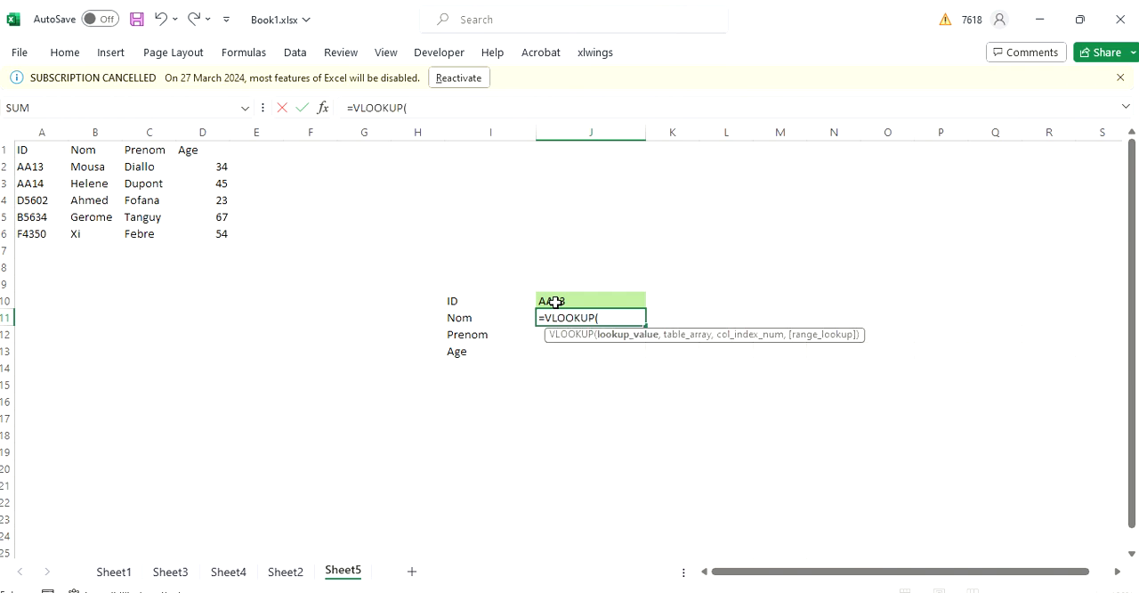
{"action": "left_click", "coordinate": [554, 303]}
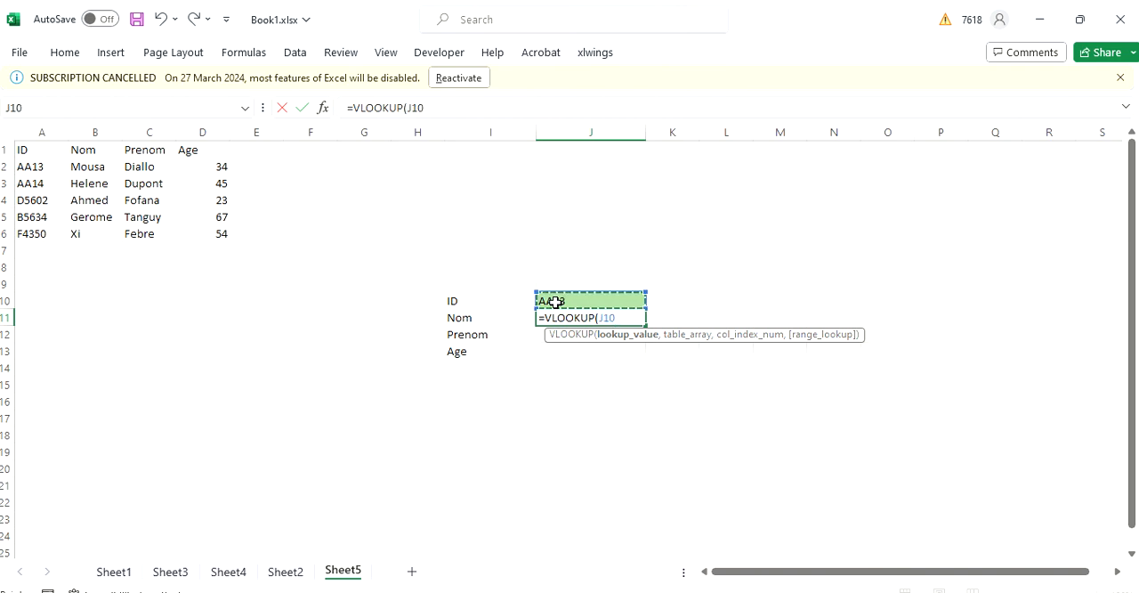
{"action": "type", "text": ","}
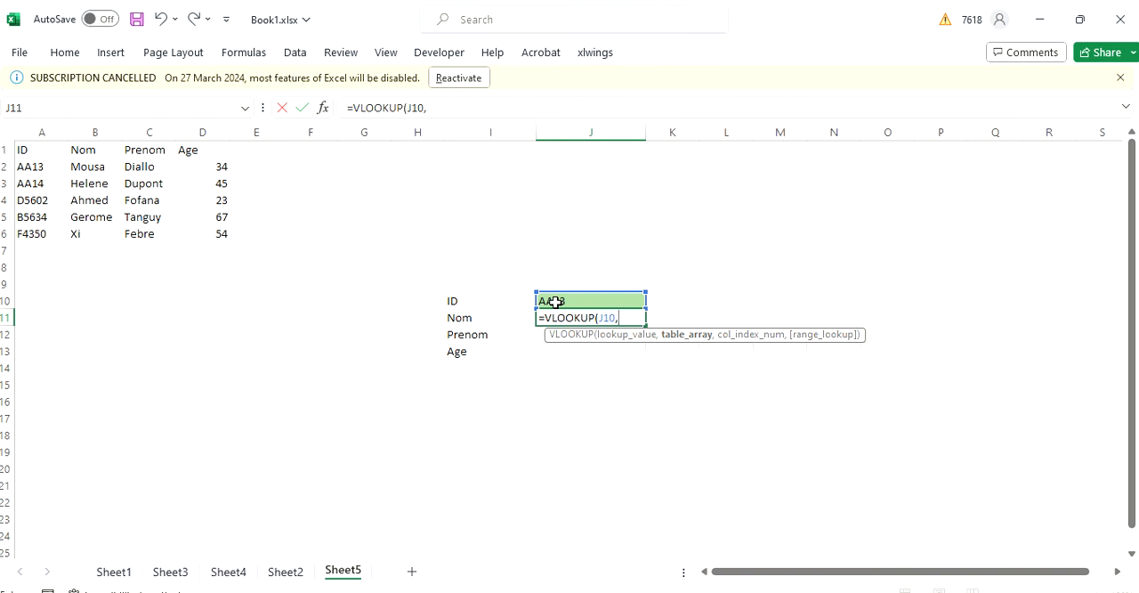
{"action": "left_click", "coordinate": [25, 148]}
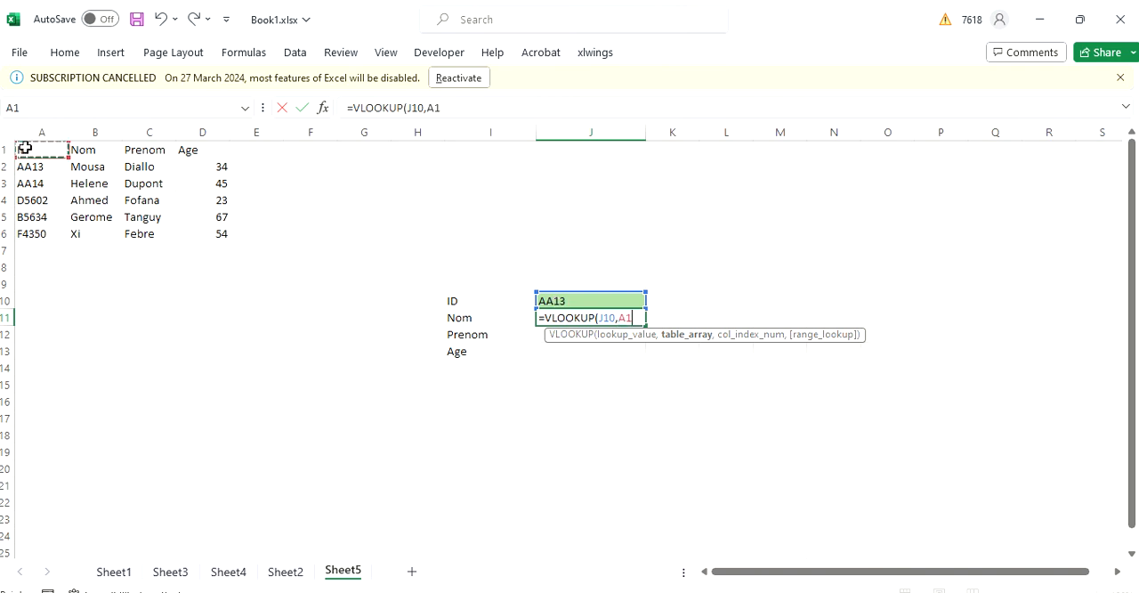
{"action": "left_click_drag", "start_coordinate": [25, 148], "coordinate": [210, 228]}
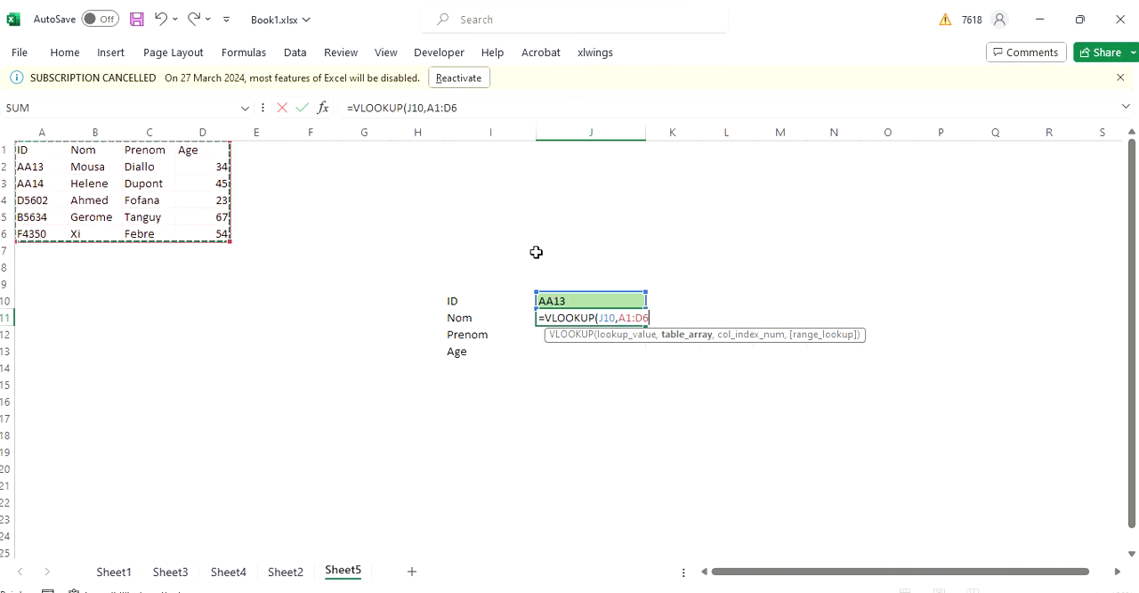
- Make the table range in J11's VLOOKUP formula absolute, as $A$1:$D$6
{"action": "left_click", "coordinate": [428, 108]}
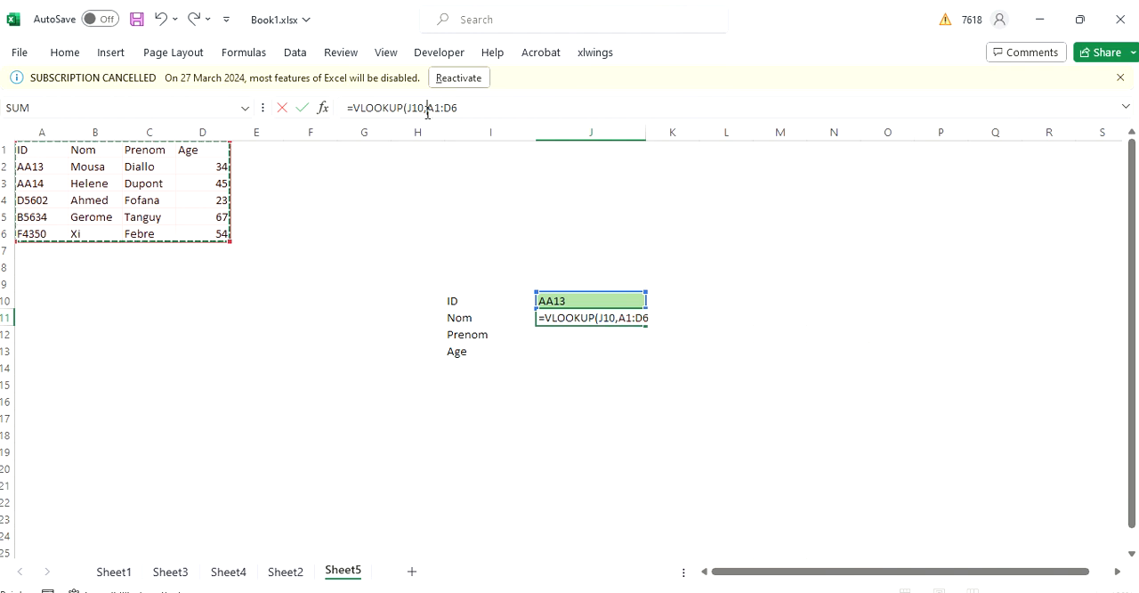
{"action": "type", "text": "$A"}
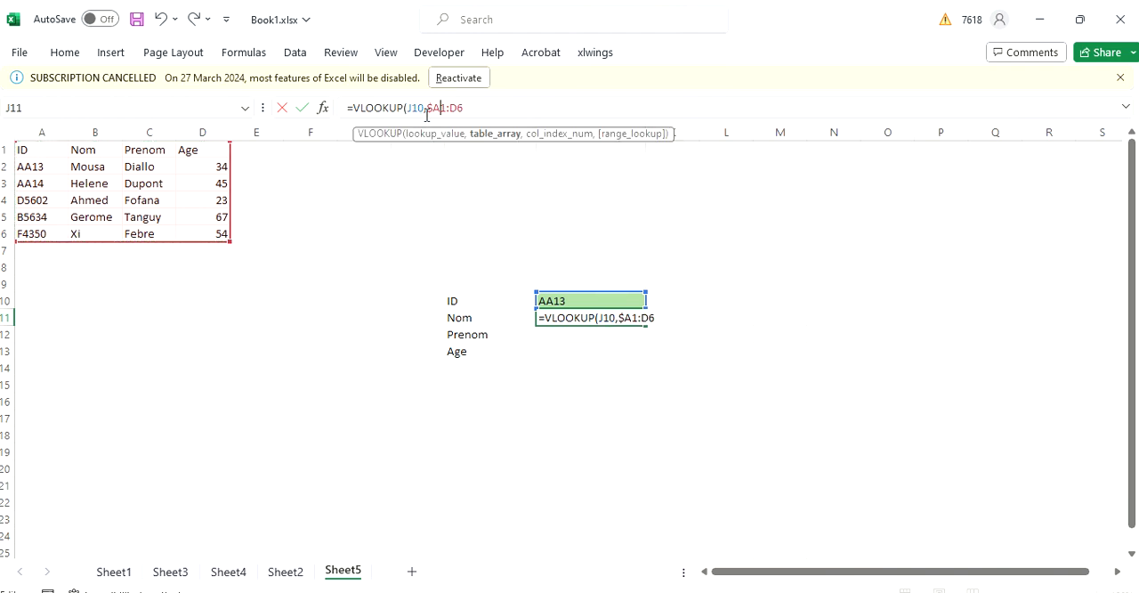
{"action": "type", "text": "$"}
{"action": "key", "text": "Right"}
{"action": "key", "text": "Right"}
{"action": "type", "text": "$"}
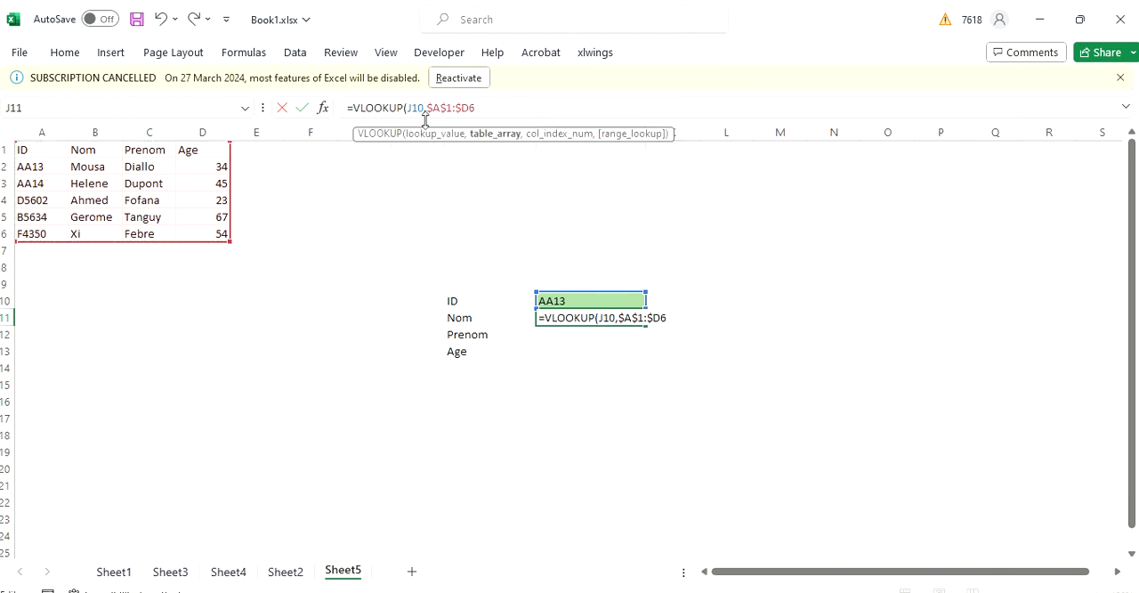
{"action": "key", "text": "Right"}
{"action": "type", "text": "$6"}
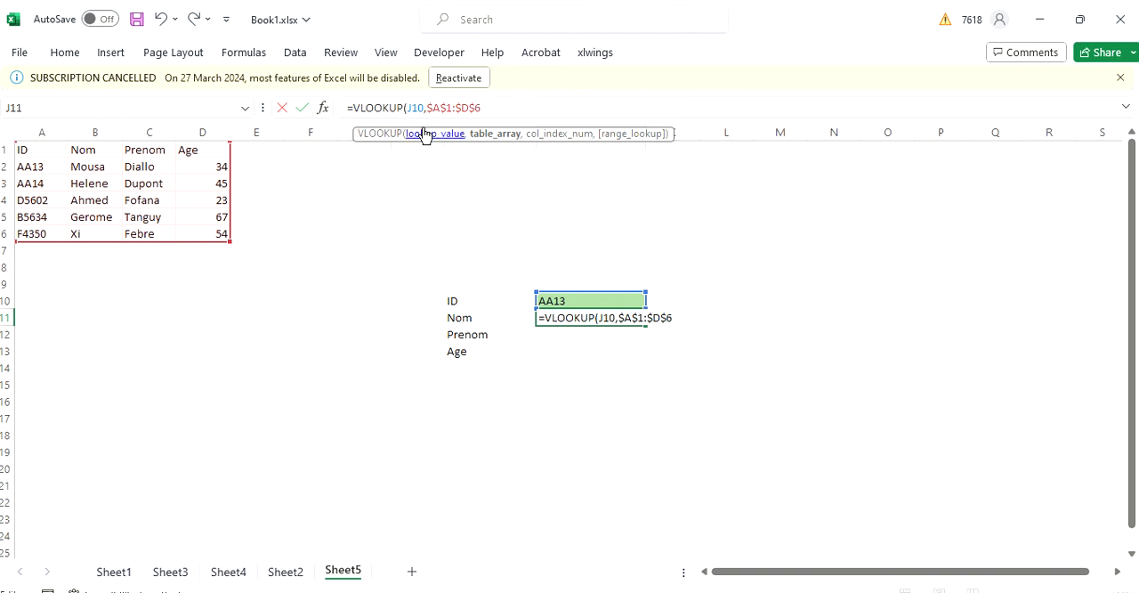
{"action": "type", "text": ","}
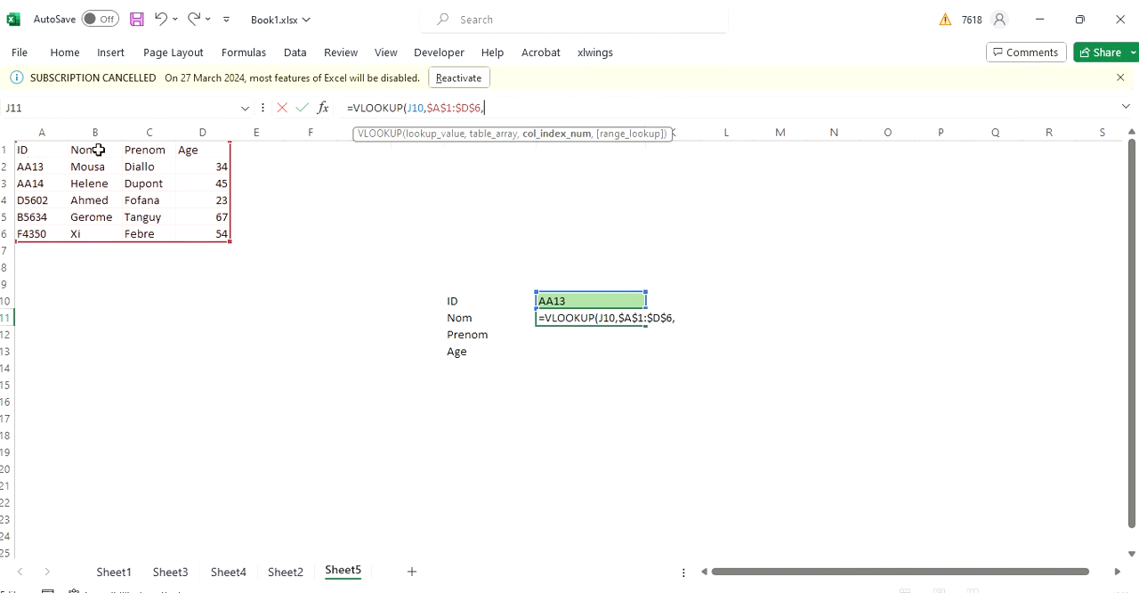
- Complete the VLOOKUP in J11 with column index 2 for Nom and FALSE for an exact match
{"action": "type", "text": "2,"}
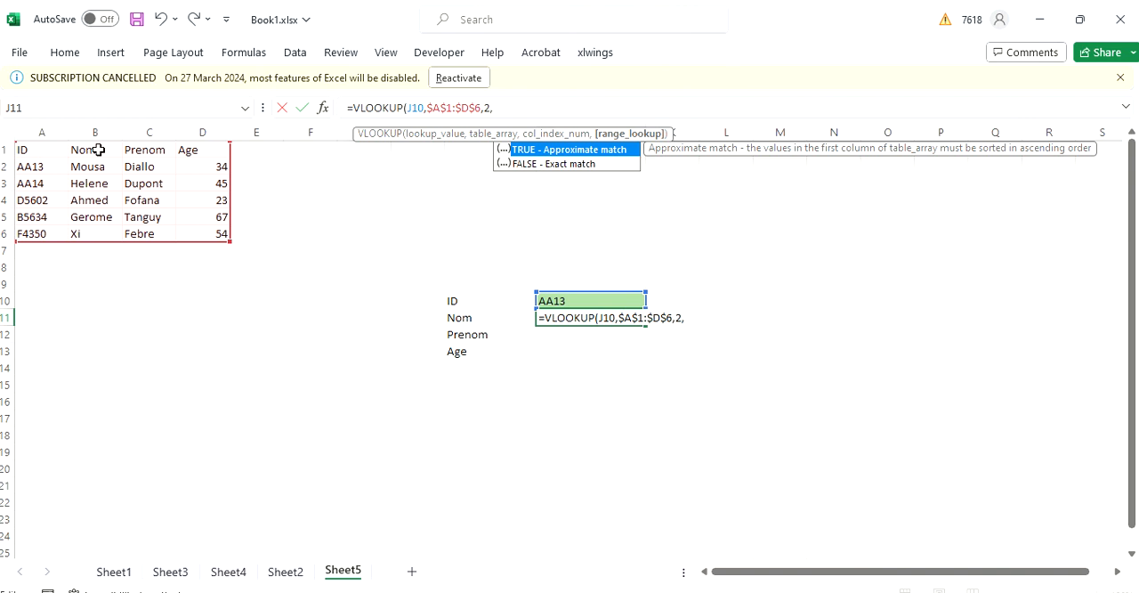
{"action": "key", "text": "Down"}
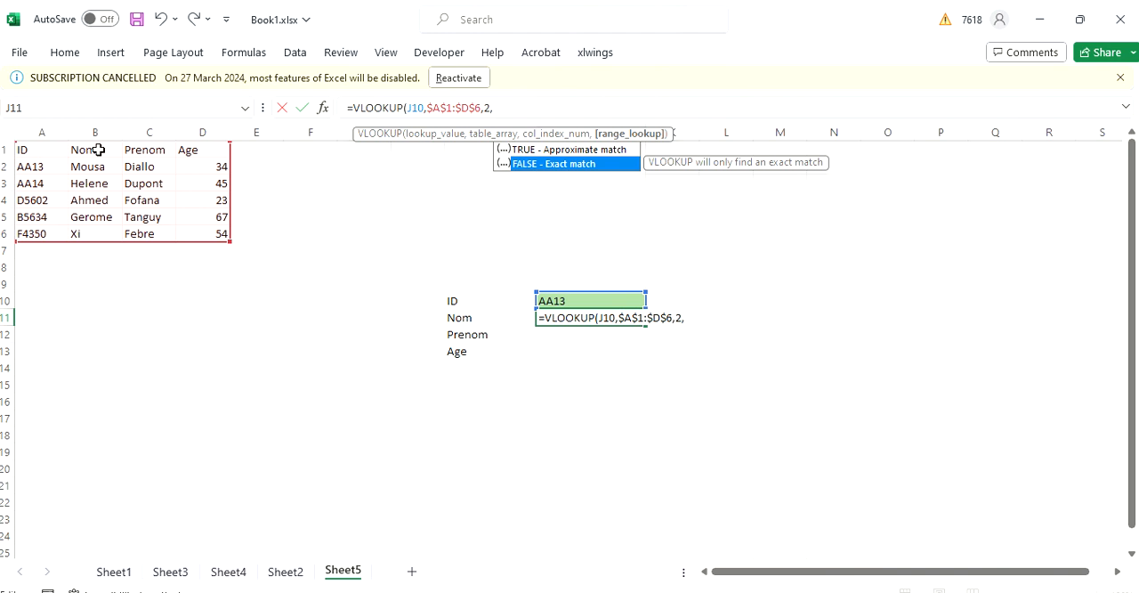
{"action": "key", "text": "Tab"}
{"action": "type", "text": ")"}
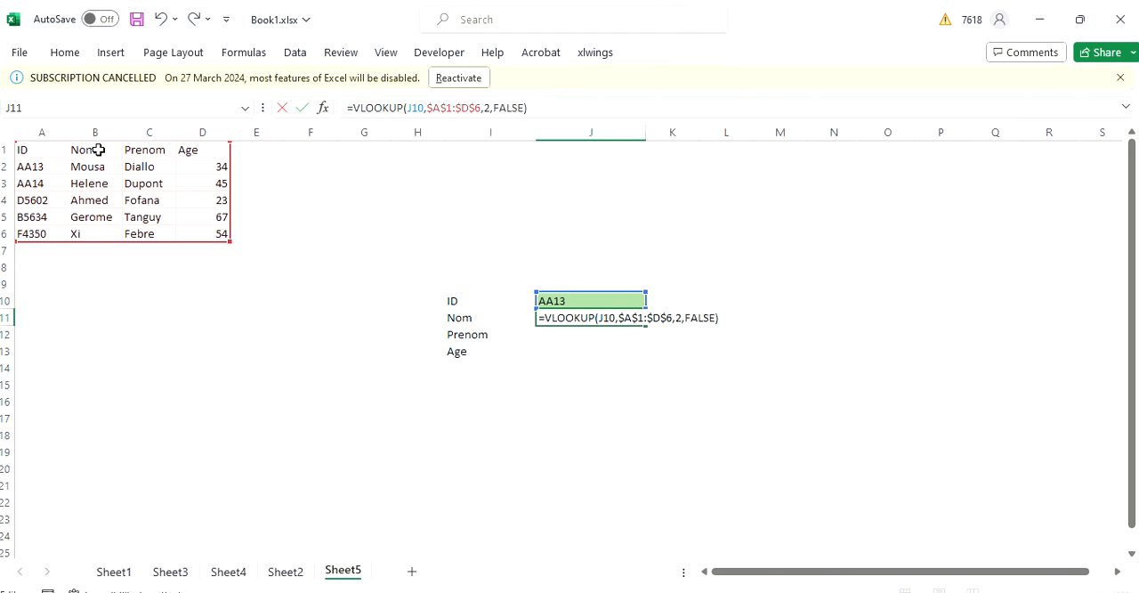
{"action": "key", "text": "Return"}
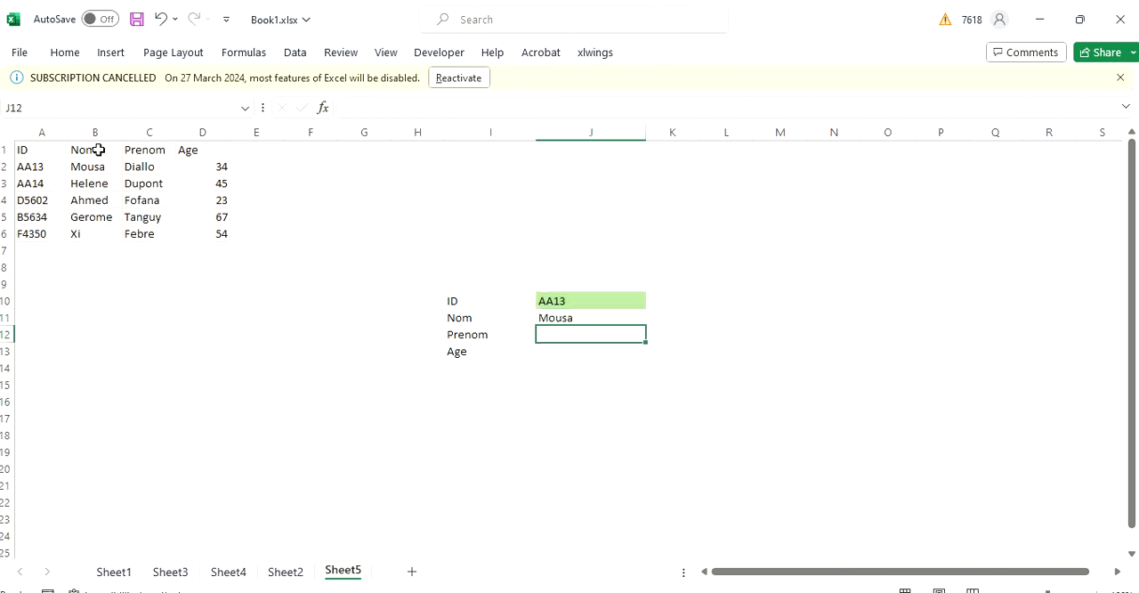
- Change the lookup ID in J10 to the ID held in cell A3
{"action": "double_click", "coordinate": [574, 302]}
{"action": "key", "text": "BackSpace"}
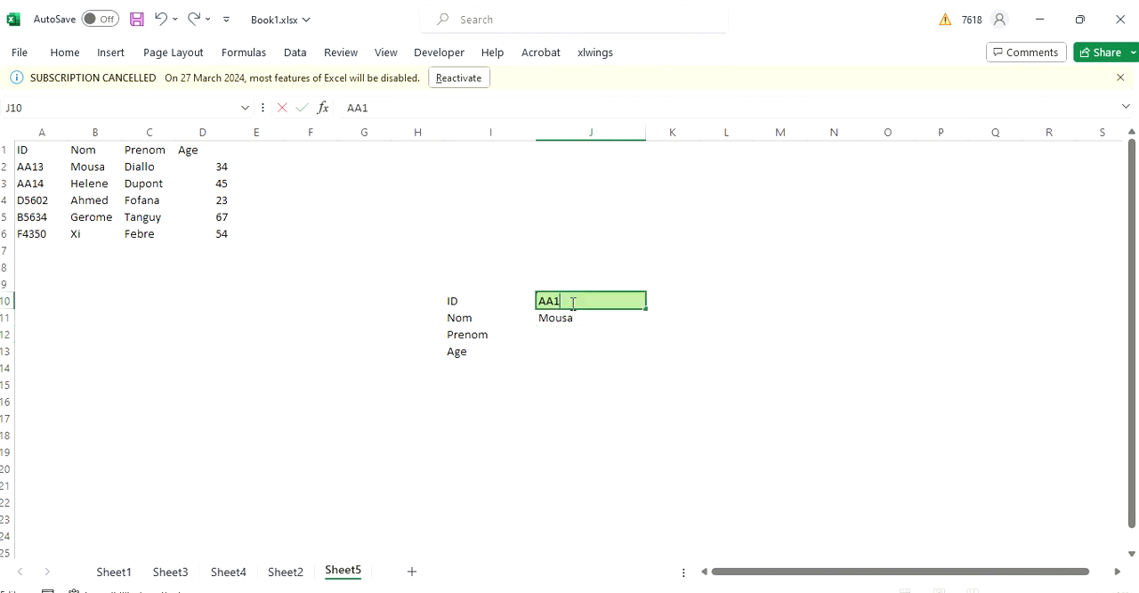
{"action": "type", "text": "4"}
{"action": "key", "text": "Return"}
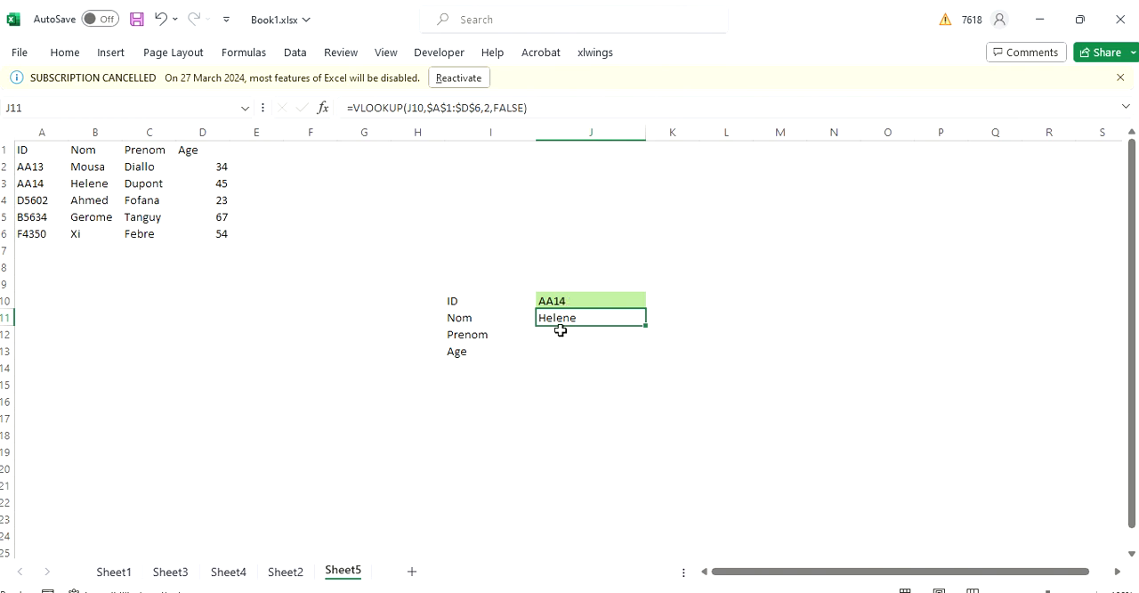
- Start a VLOOKUP formula in J12 for Prenom with lookup value J10 and table range A1:D6
{"action": "left_click", "coordinate": [560, 330]}
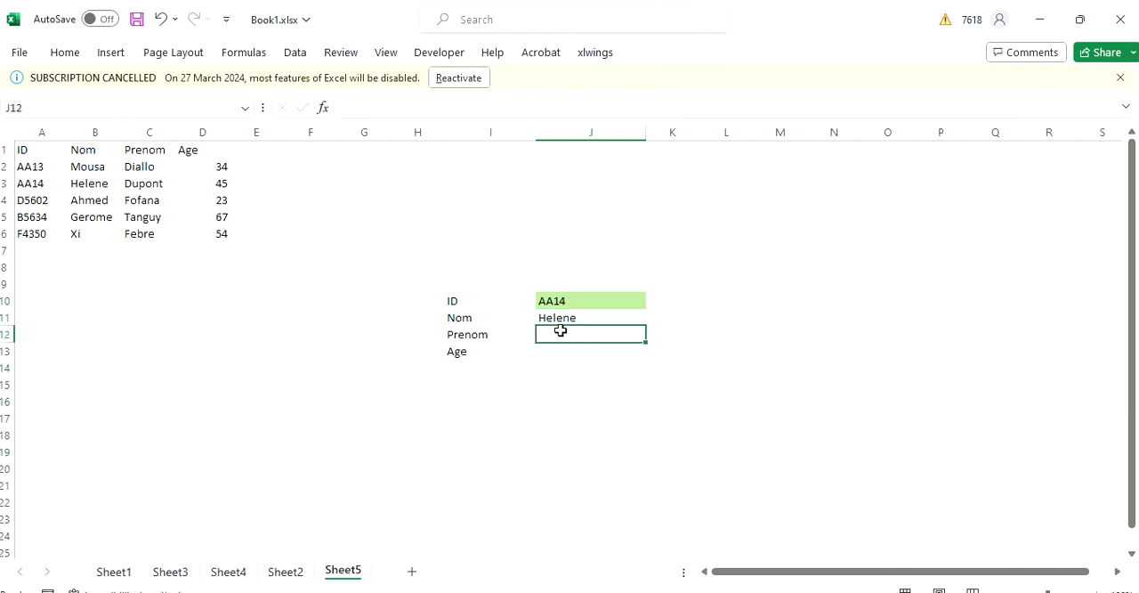
{"action": "type", "text": "=VL"}
{"action": "key", "text": "Tab"}
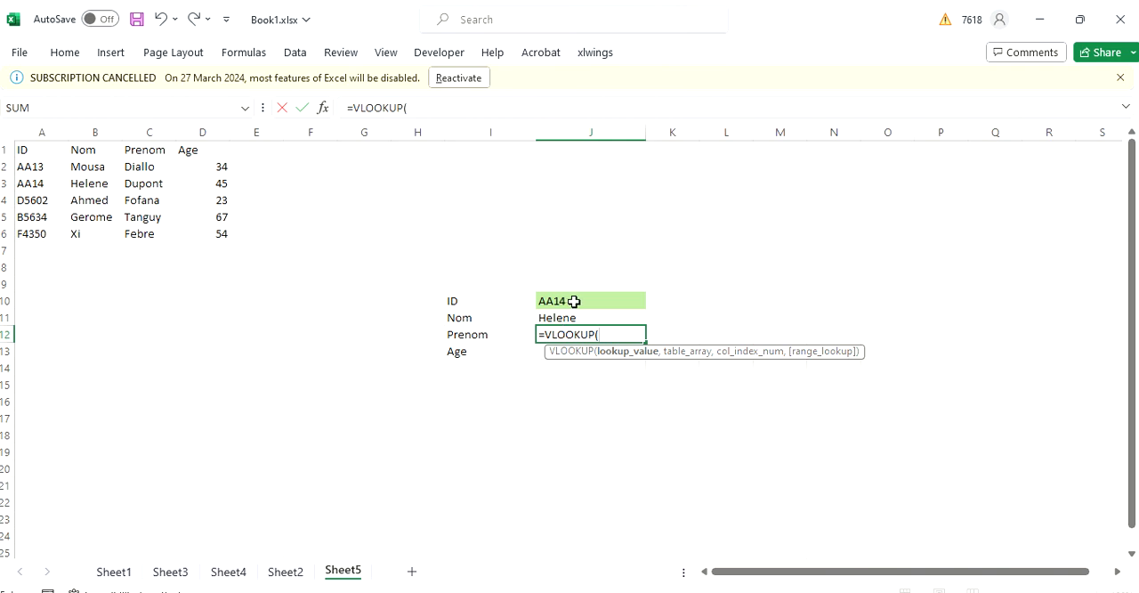
{"action": "left_click", "coordinate": [574, 301]}
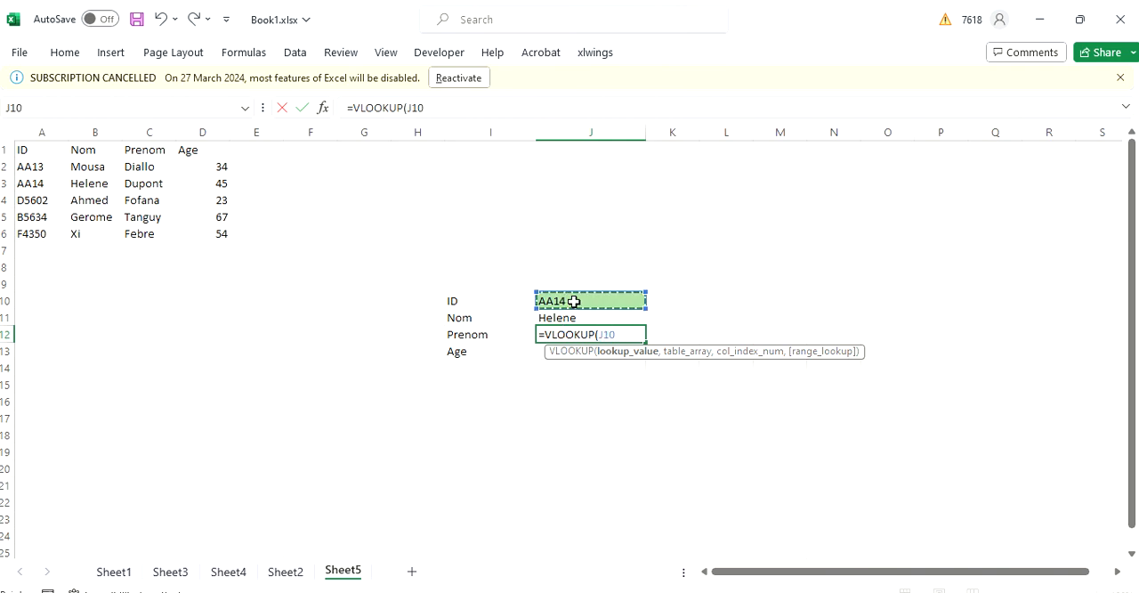
{"action": "type", "text": ","}
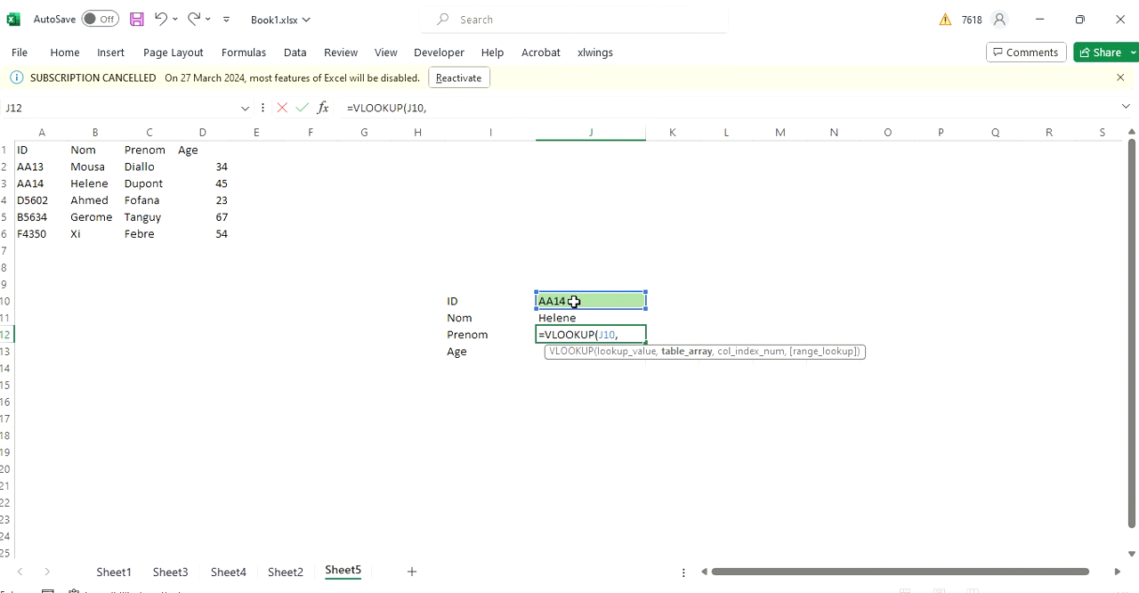
{"action": "left_click", "coordinate": [24, 152]}
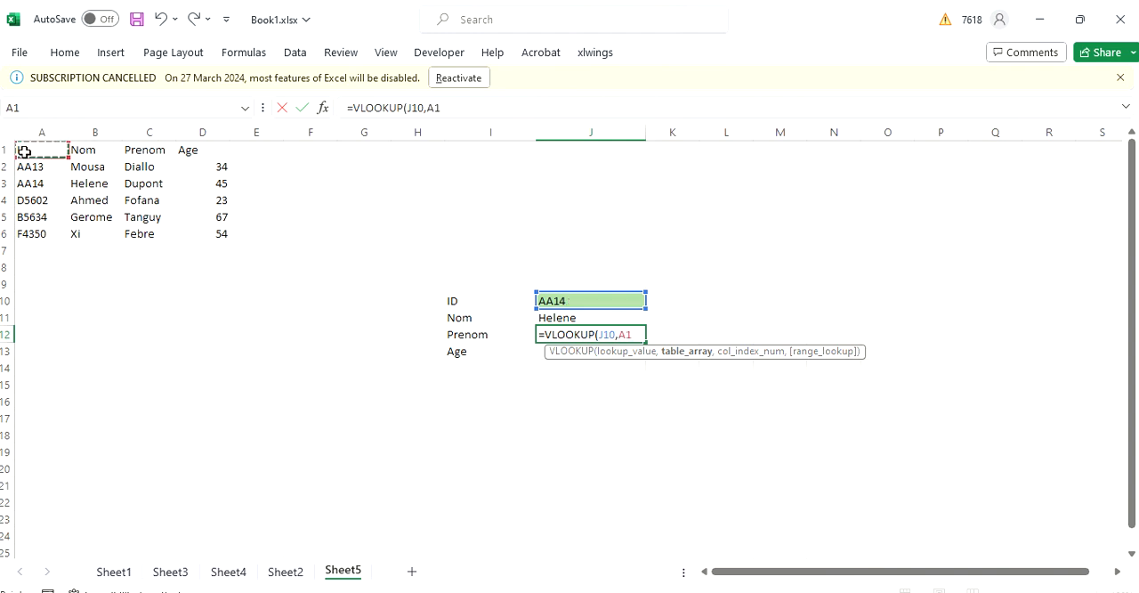
{"action": "left_click_drag", "start_coordinate": [24, 152], "coordinate": [217, 234]}
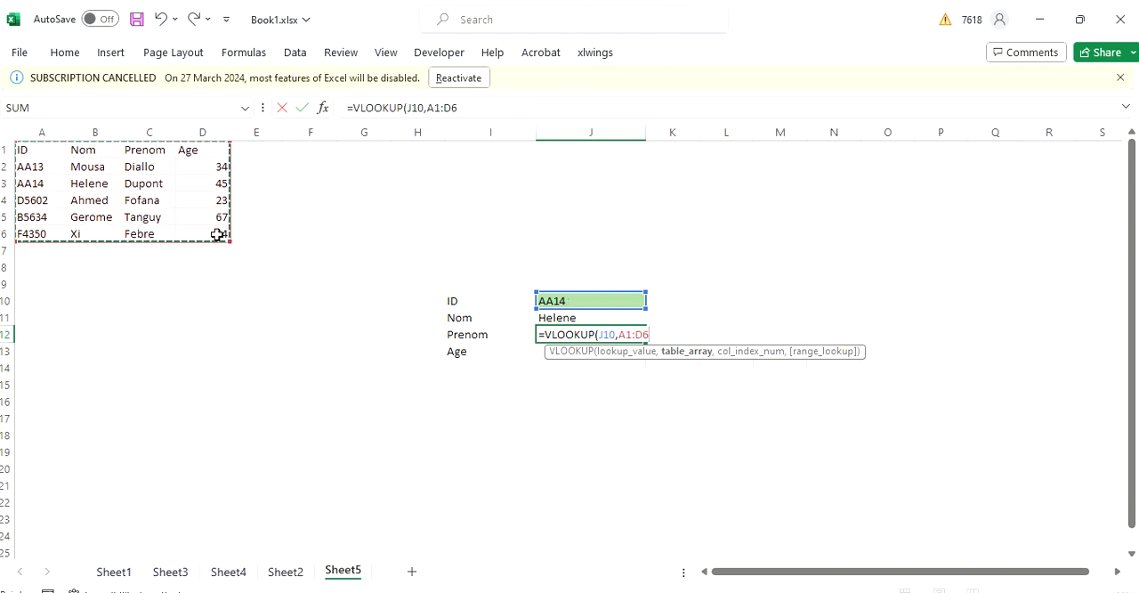
- Complete the VLOOKUP in J12 with column index 3 and FALSE for an exact match
{"action": "type", "text": ","}
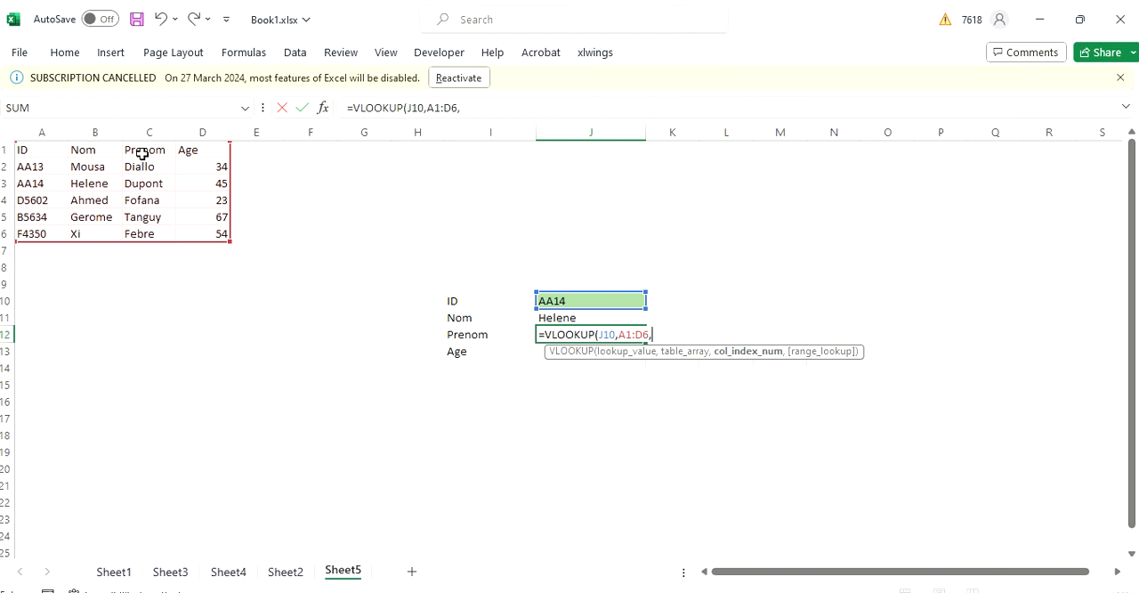
{"action": "type", "text": "3,"}
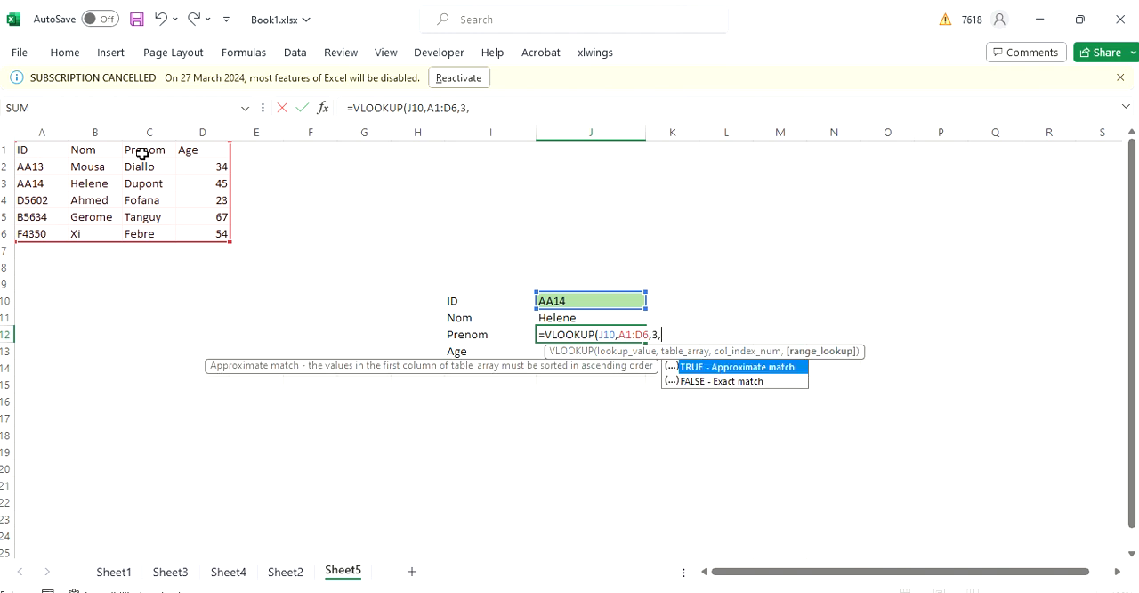
{"action": "key", "text": "Down"}
{"action": "key", "text": "Tab"}
{"action": "type", "text": ")"}
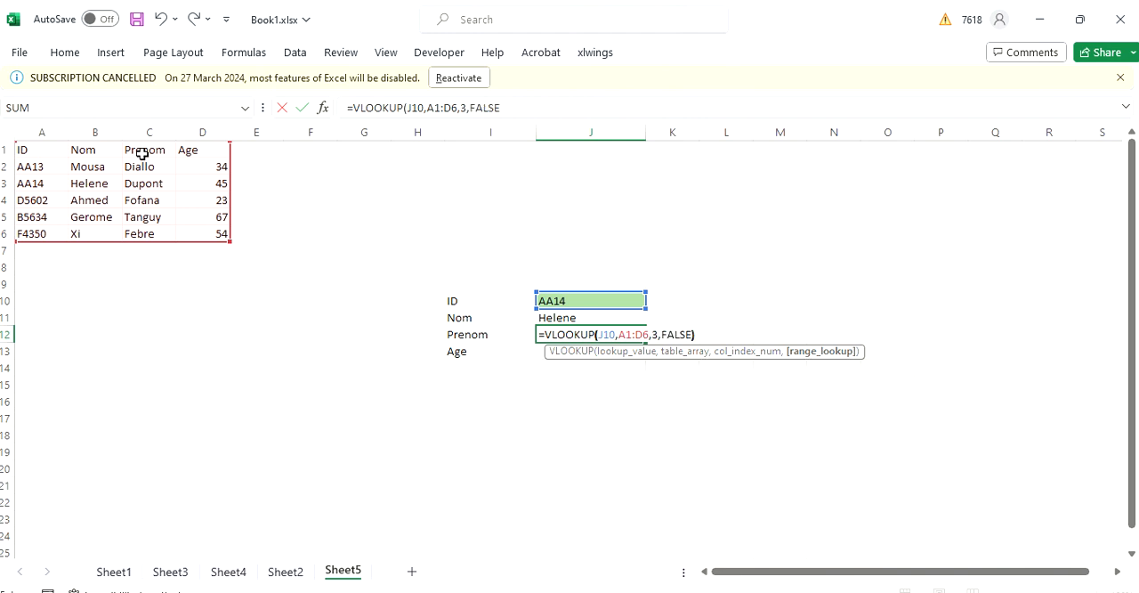
{"action": "key", "text": "Return"}
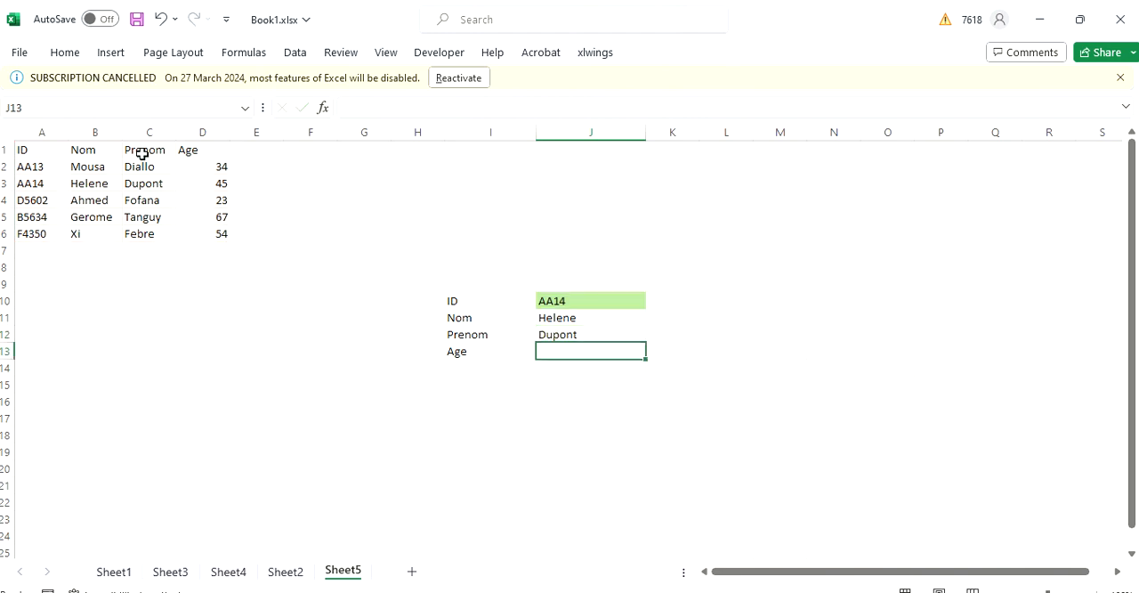
- Start a VLOOKUP formula in J13 for Age with lookup value J10 and table range A1:D6
{"action": "type", "text": "=VL"}
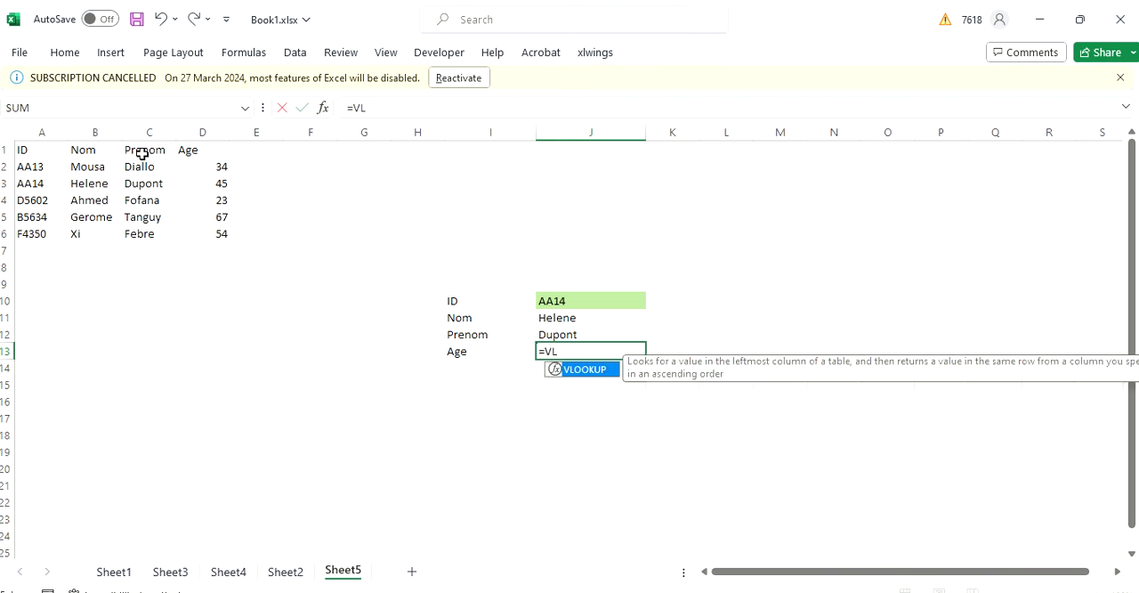
{"action": "key", "text": "Tab"}
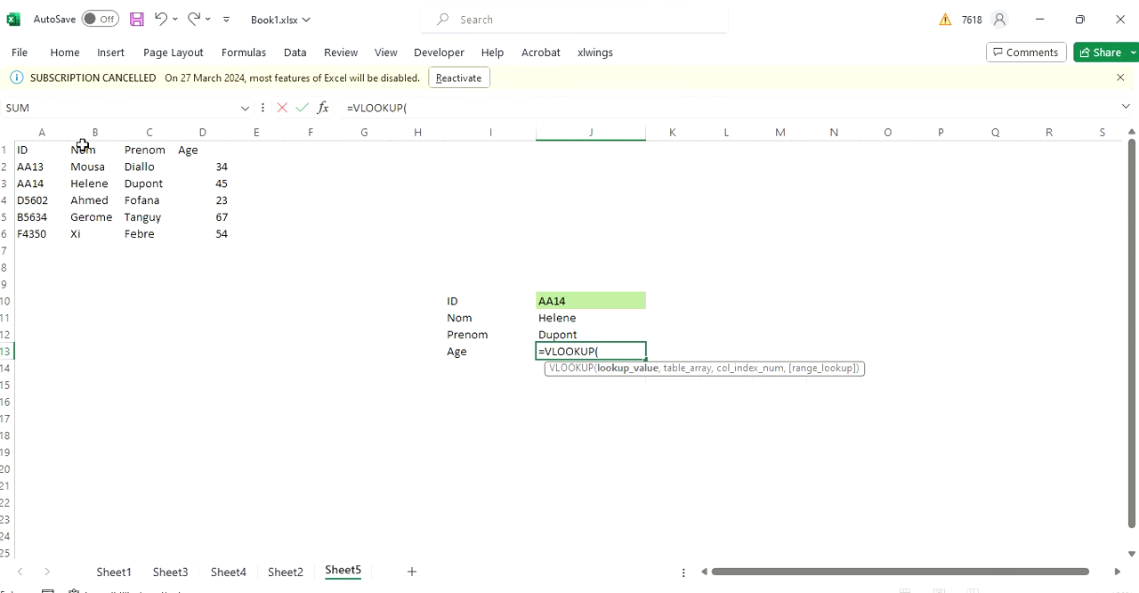
{"action": "left_click", "coordinate": [564, 300]}
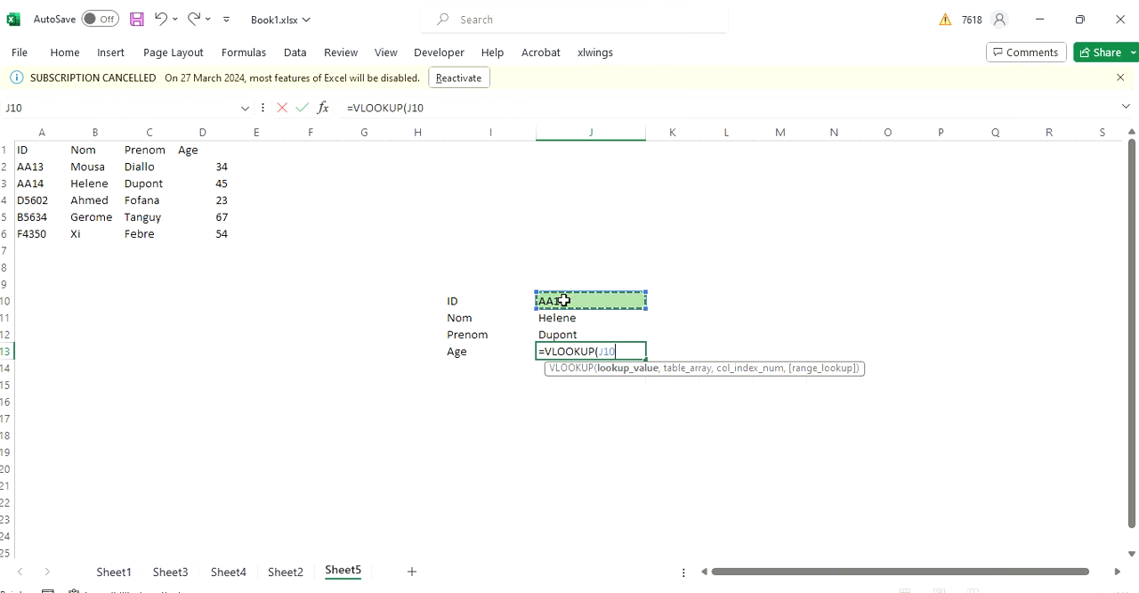
{"action": "type", "text": ","}
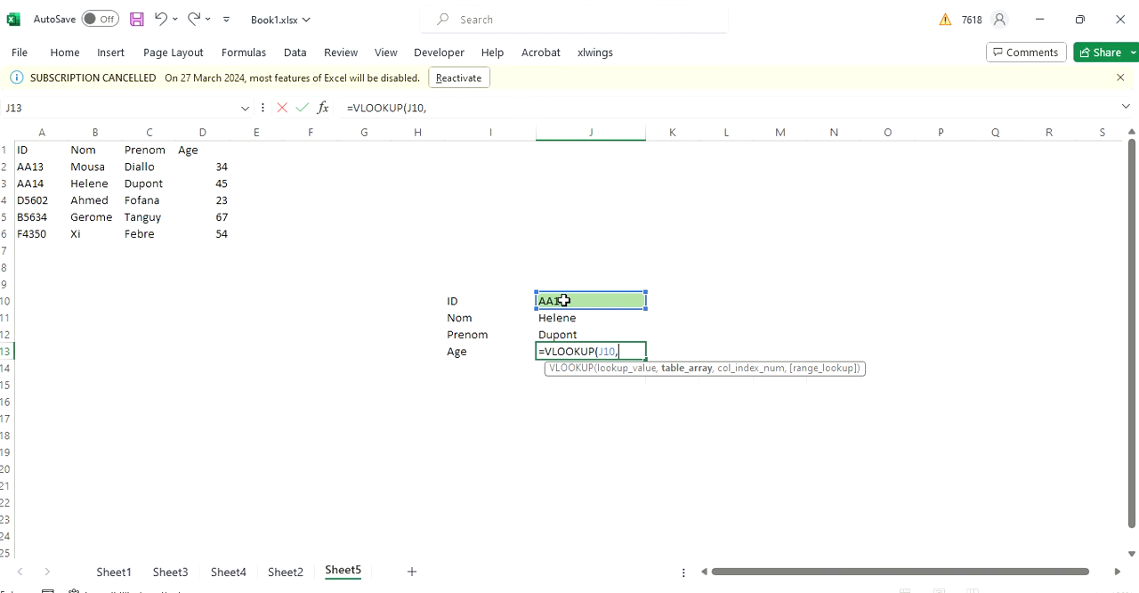
{"action": "left_click", "coordinate": [31, 149]}
{"action": "left_click_drag", "start_coordinate": [31, 149], "coordinate": [207, 231]}
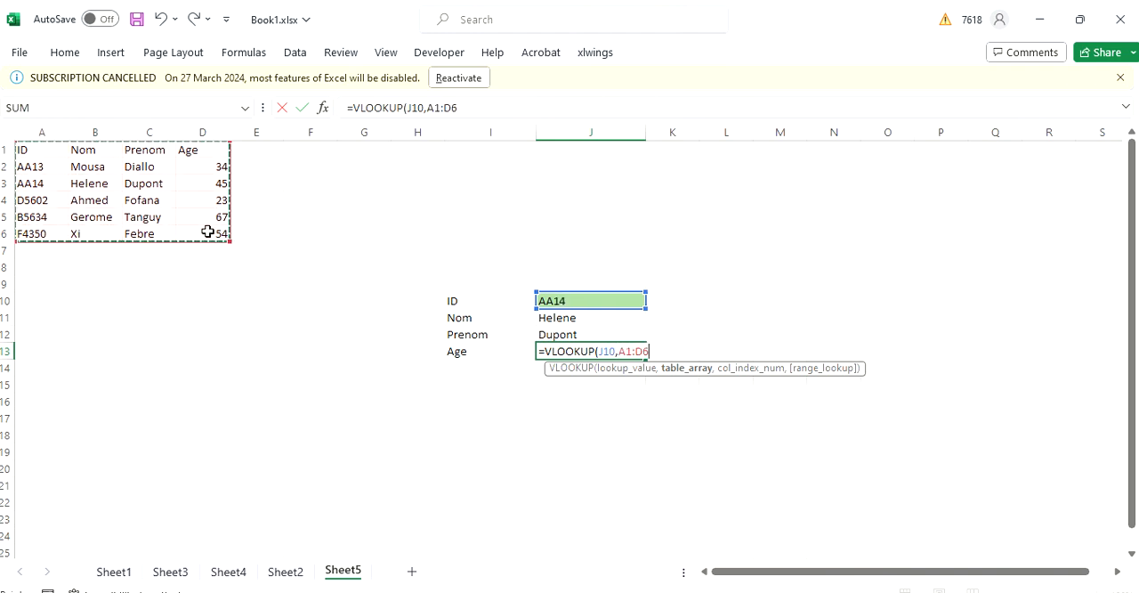
- Complete the VLOOKUP in J13 with column index 4 and FALSE for an exact match
{"action": "type", "text": ","}
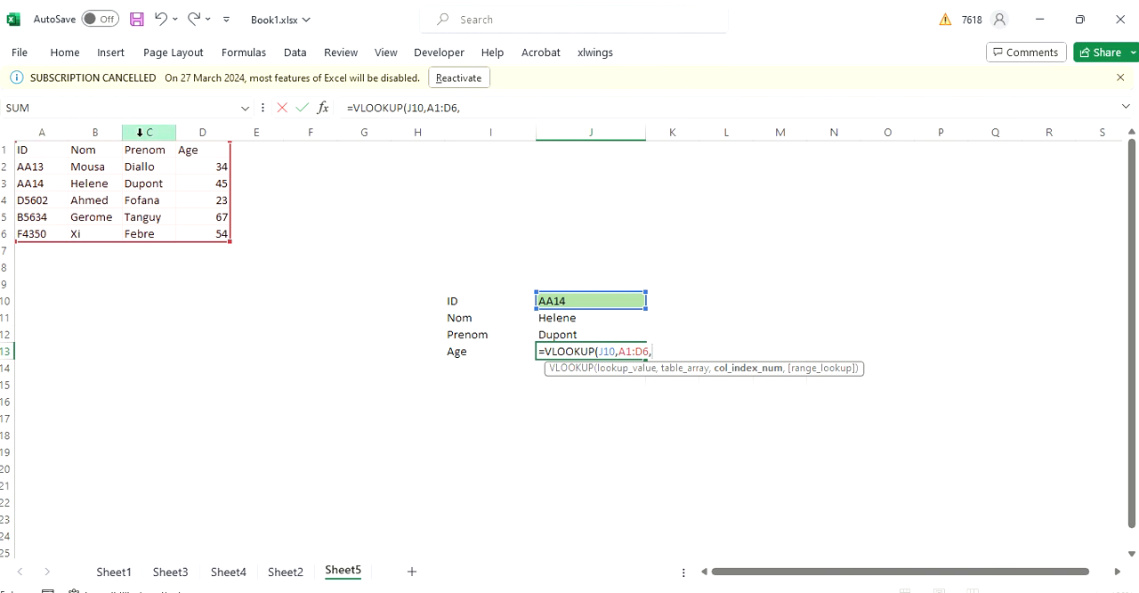
{"action": "left_click", "coordinate": [486, 109]}
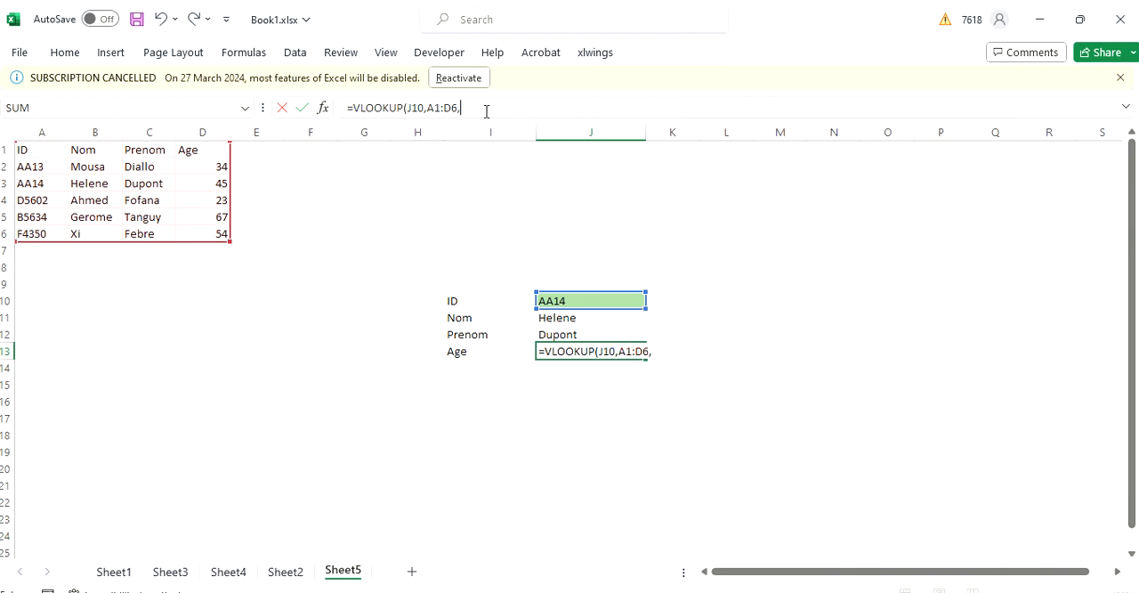
{"action": "type", "text": "4,"}
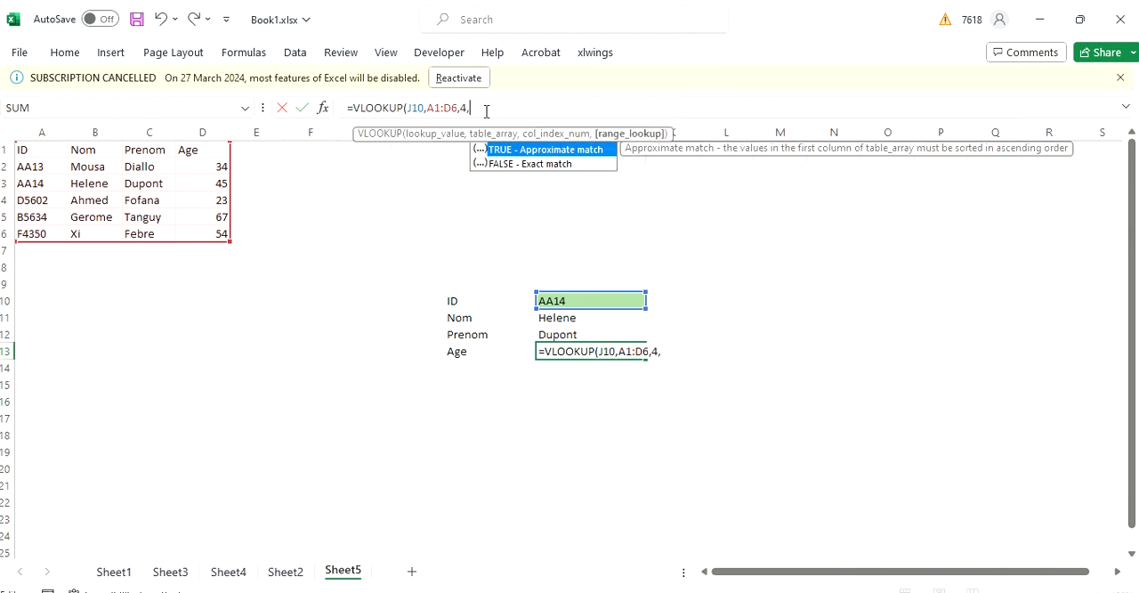
{"action": "key", "text": "Down"}
{"action": "key", "text": "Tab"}
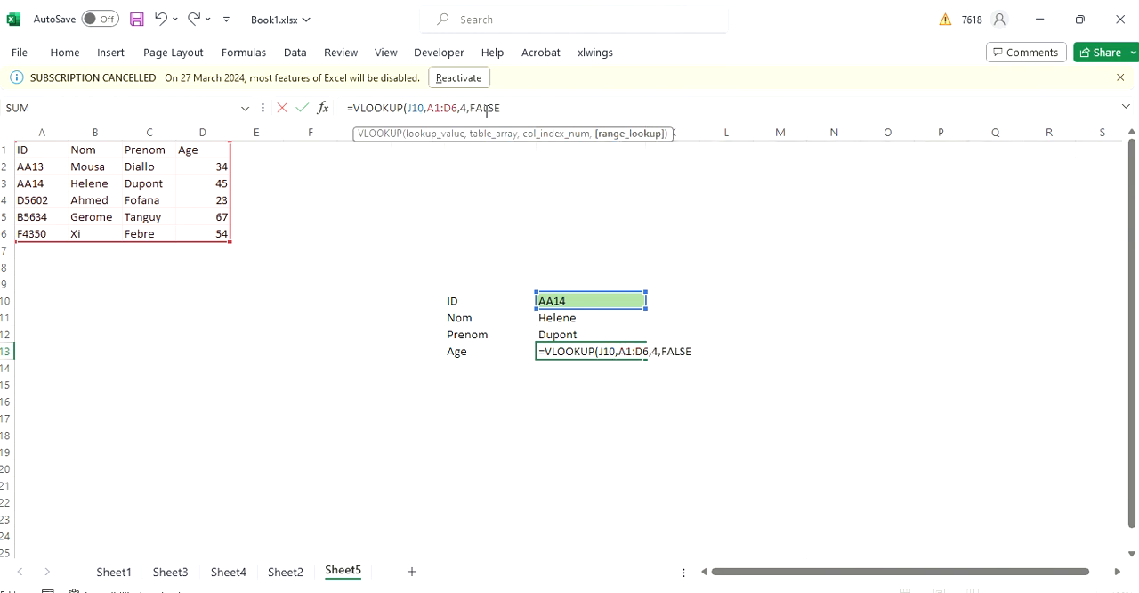
{"action": "type", "text": ")"}
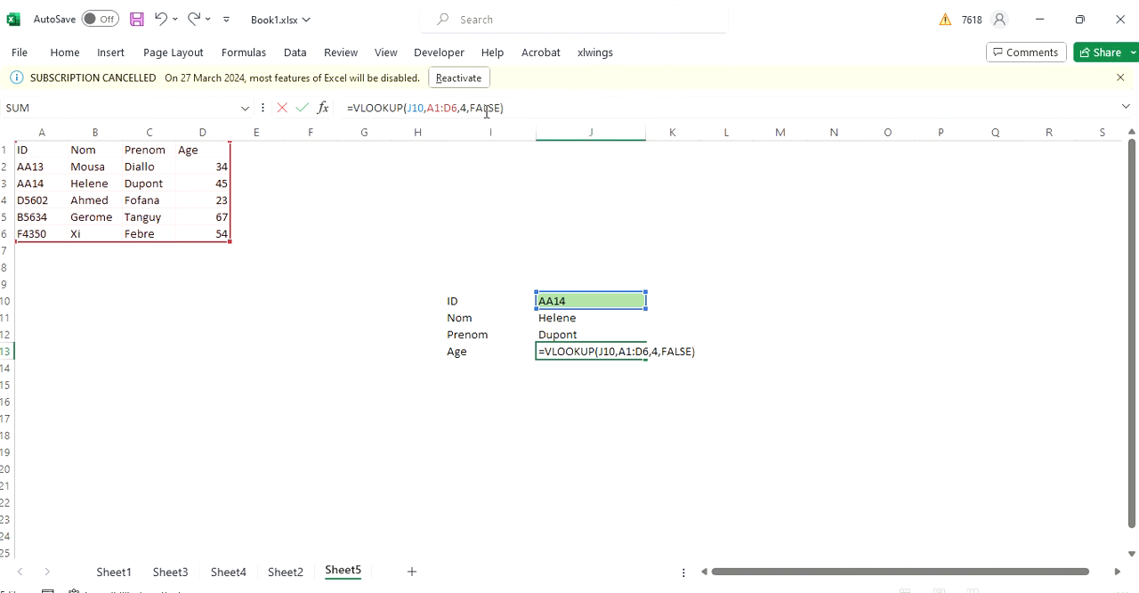
{"action": "key", "text": "Return"}
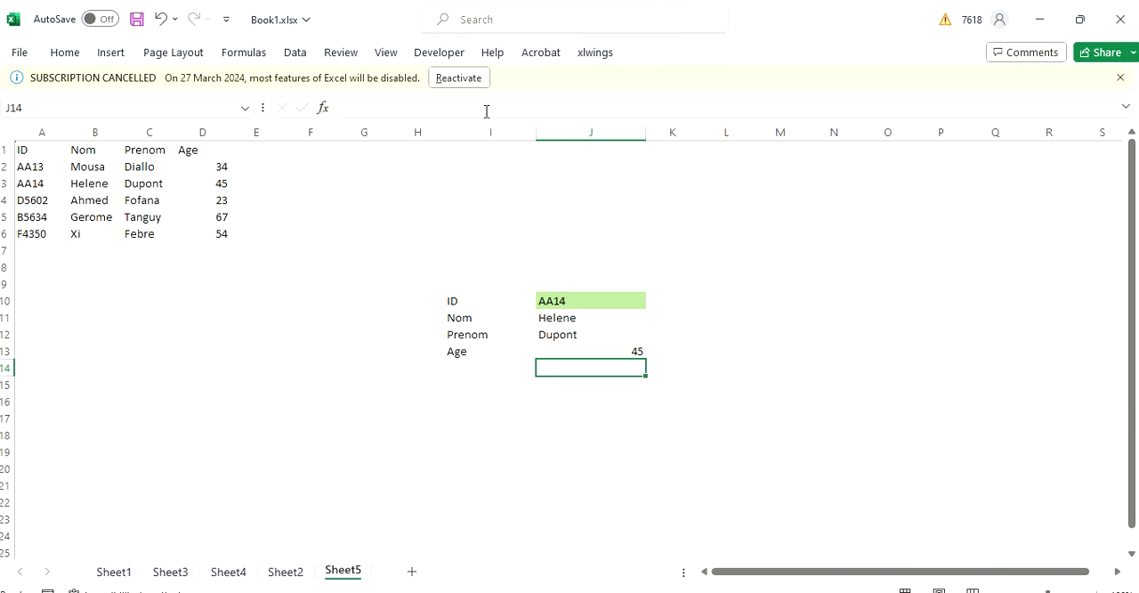
- Test the lookup form with the unlisted IDs AAA and AA in J10
{"action": "left_click", "coordinate": [570, 298]}
{"action": "double_click", "coordinate": [572, 298]}
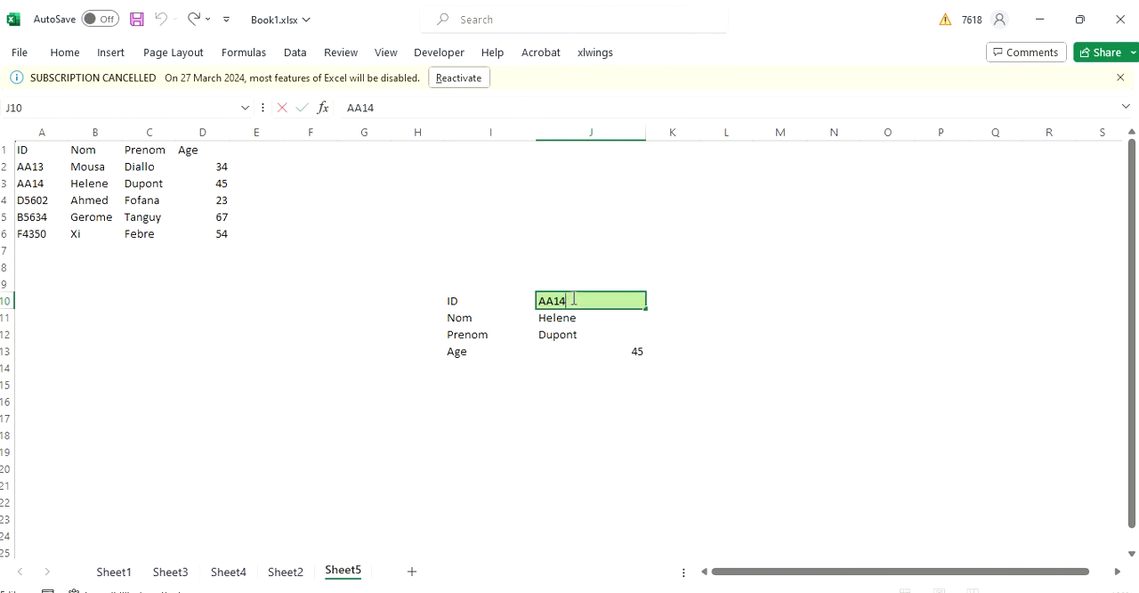
{"action": "key", "text": "BackSpace"}
{"action": "key", "text": "BackSpace"}
{"action": "type", "text": "A"}
{"action": "key", "text": "Return"}
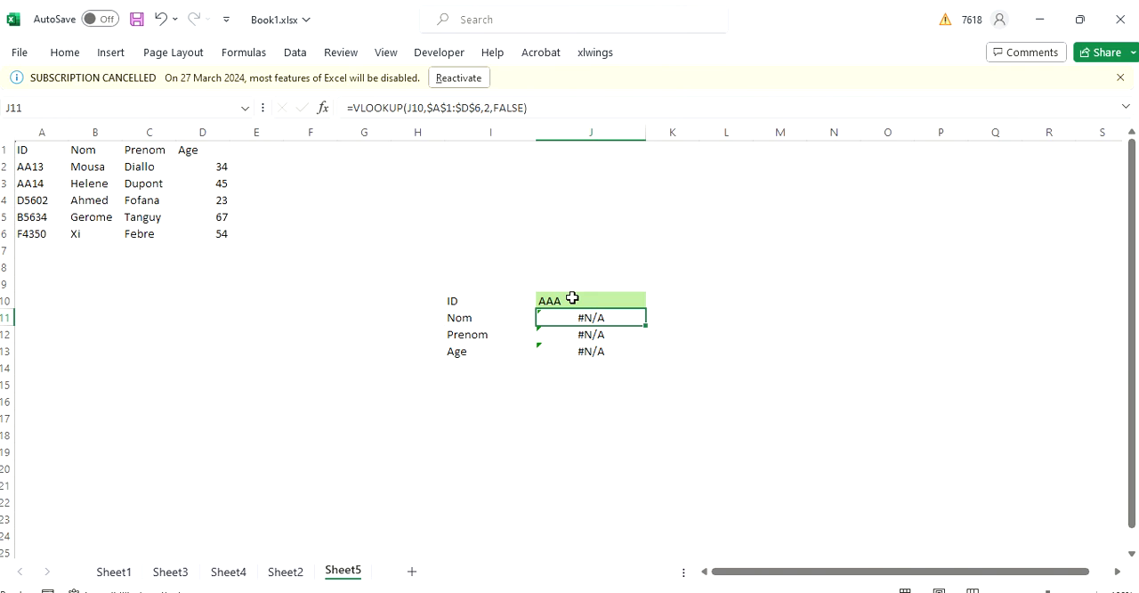
{"action": "double_click", "coordinate": [572, 298]}
{"action": "key", "text": "BackSpace"}
{"action": "key", "text": "Return"}
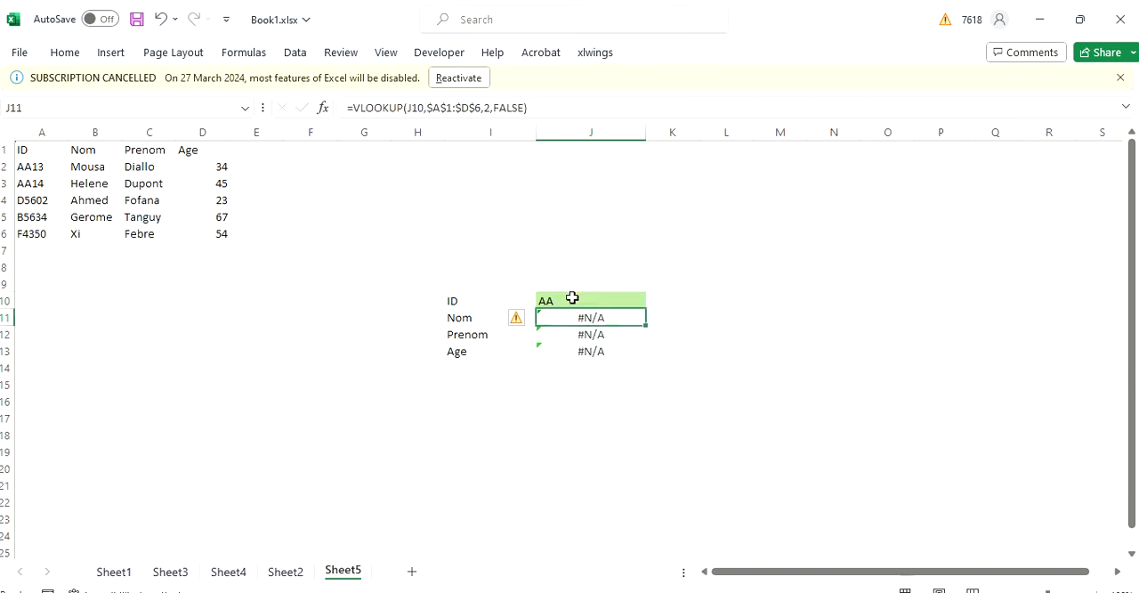
- Wrap the Nom VLOOKUP in J11 in IFERROR with an empty string ("") as the value if error
{"action": "left_click", "coordinate": [352, 107]}
{"action": "type", "text": "IF"}
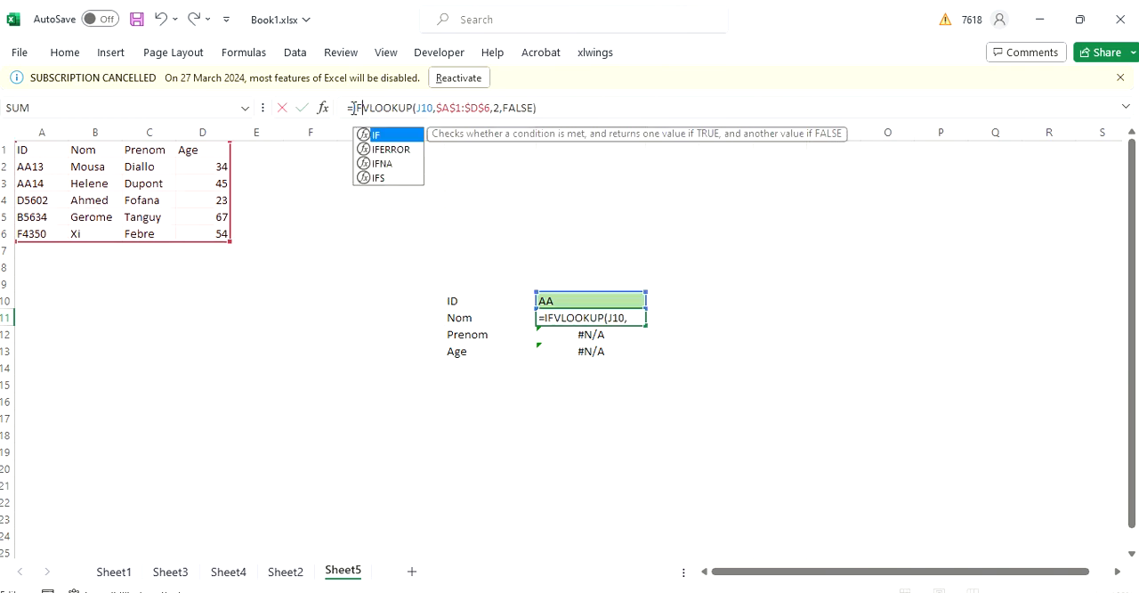
{"action": "type", "text": "("}
{"action": "key", "text": "BackSpace"}
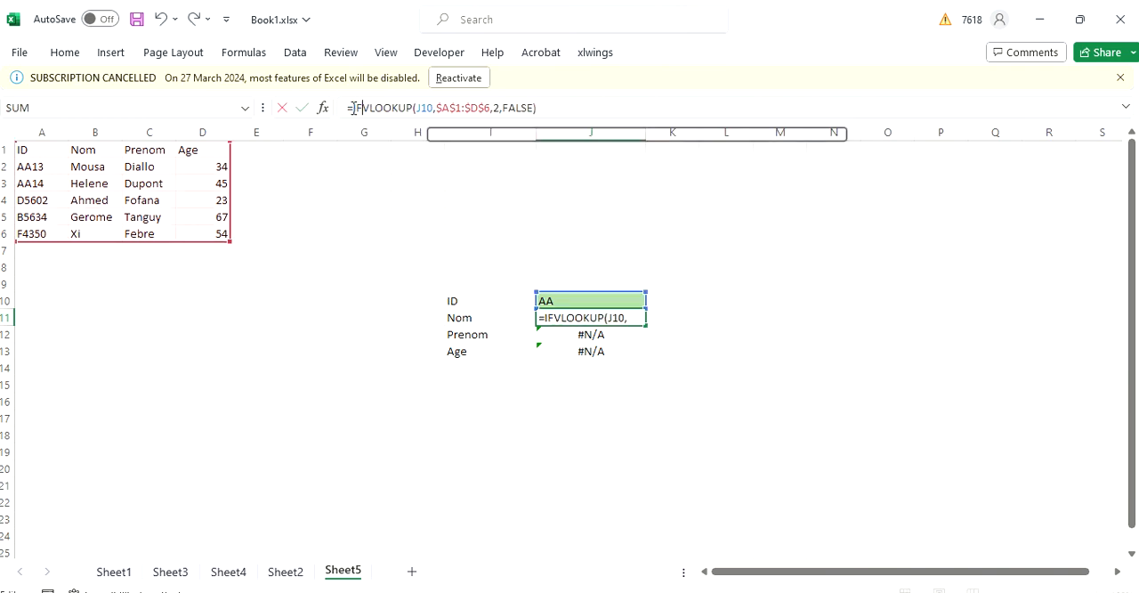
{"action": "type", "text": "("}
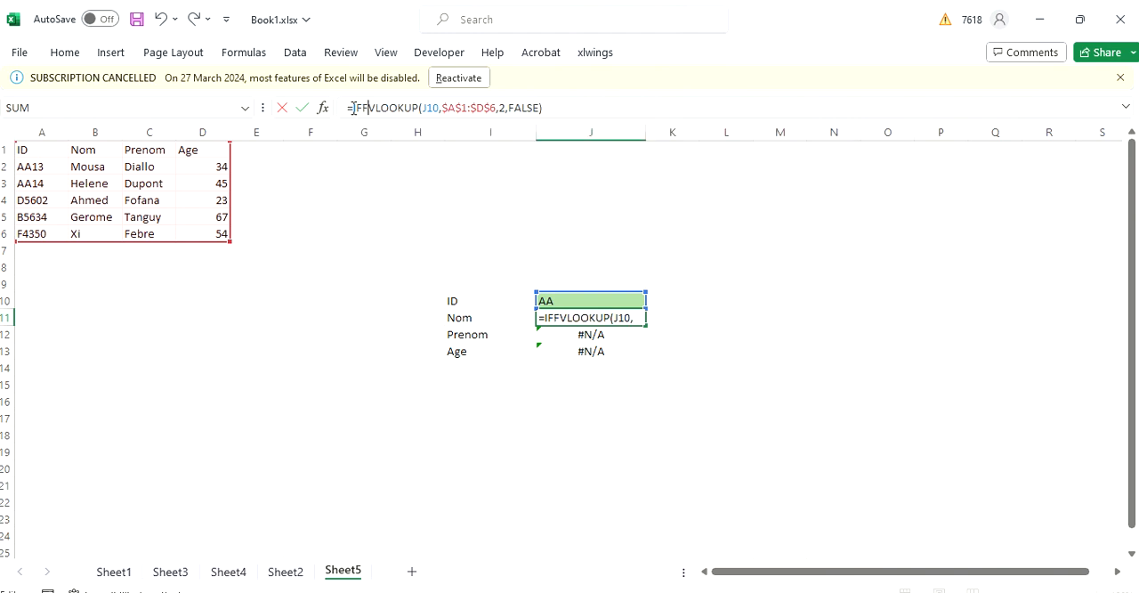
{"action": "key", "text": "BackSpace"}
{"action": "key", "text": "Down"}
{"action": "key", "text": "Tab"}
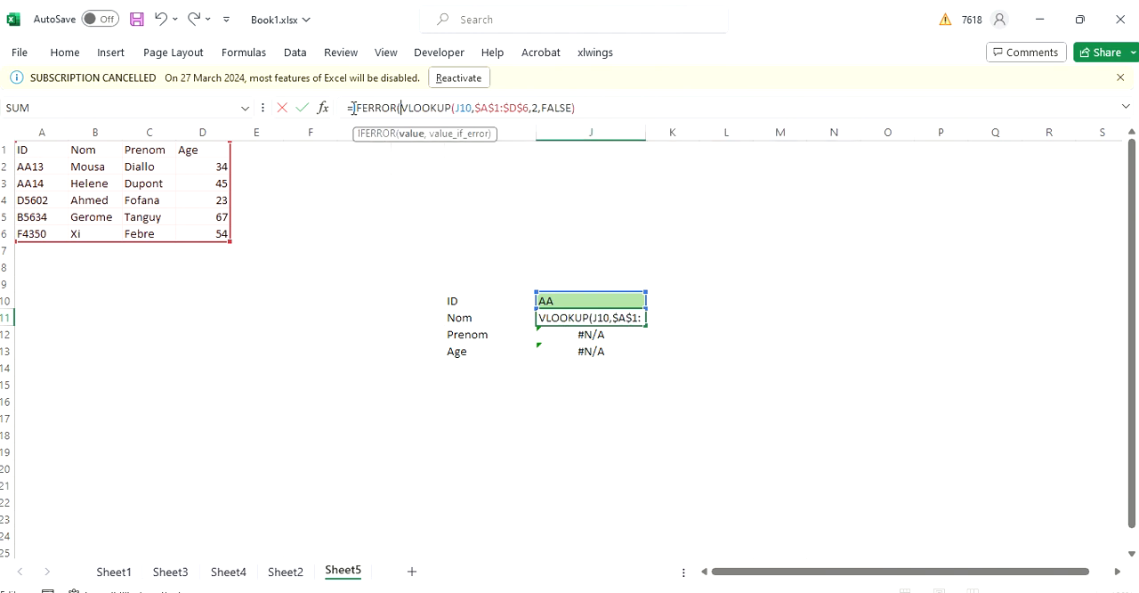
{"action": "left_click", "coordinate": [584, 113]}
{"action": "type", "text": ",\""}
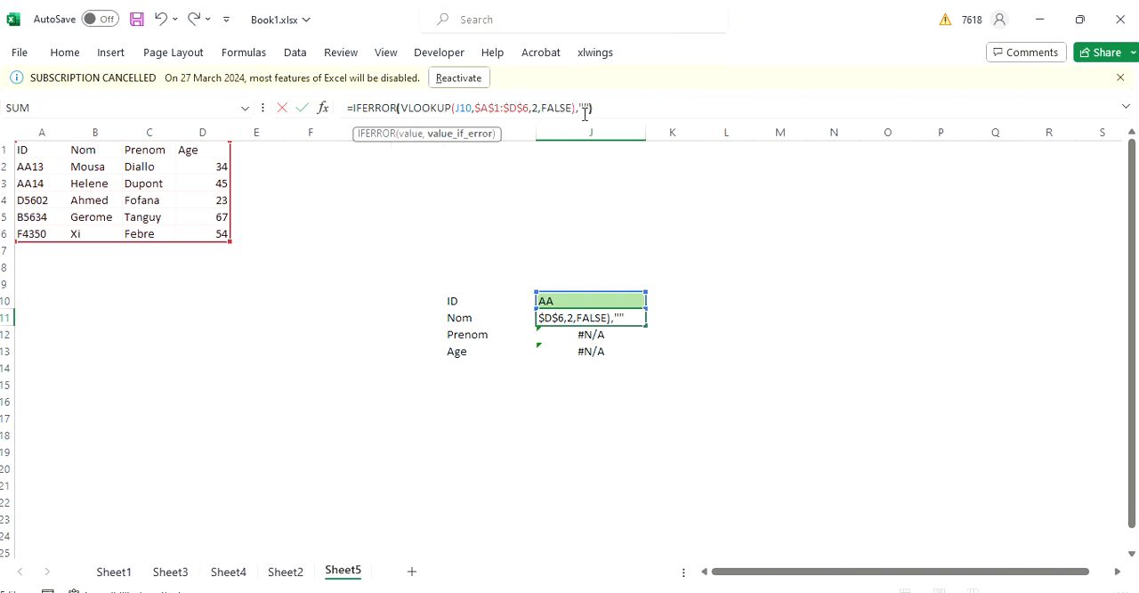
{"action": "type", "text": "\""}
{"action": "key", "text": "Return"}
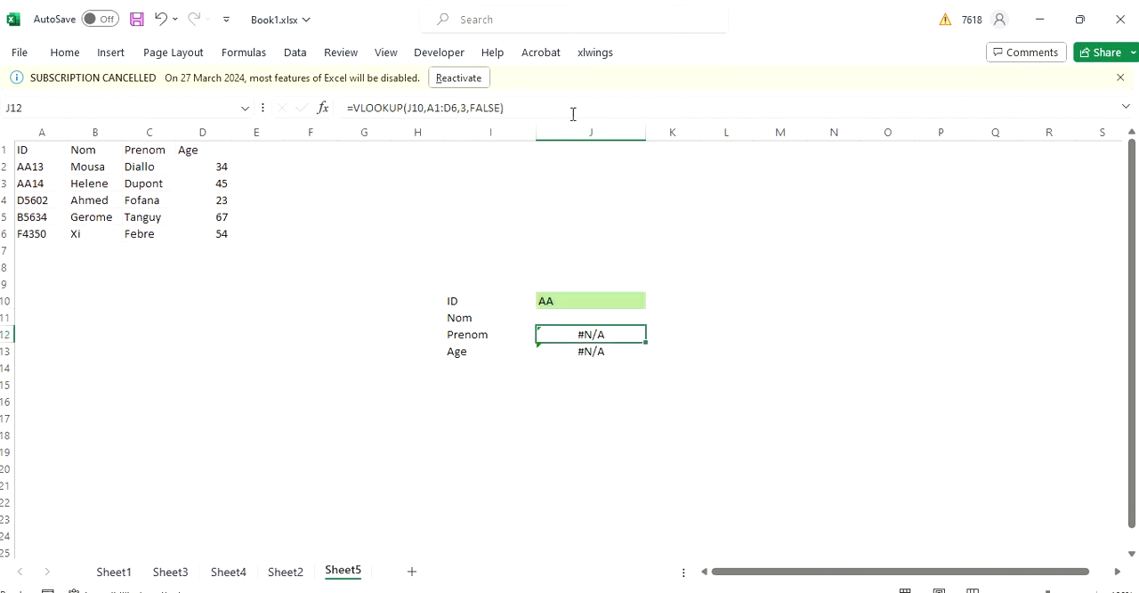
- Wrap the Prenom VLOOKUP in J12 in IFERROR, returning an empty string ("") on error
{"action": "left_click", "coordinate": [357, 110]}
{"action": "type", "text": "IFF"}
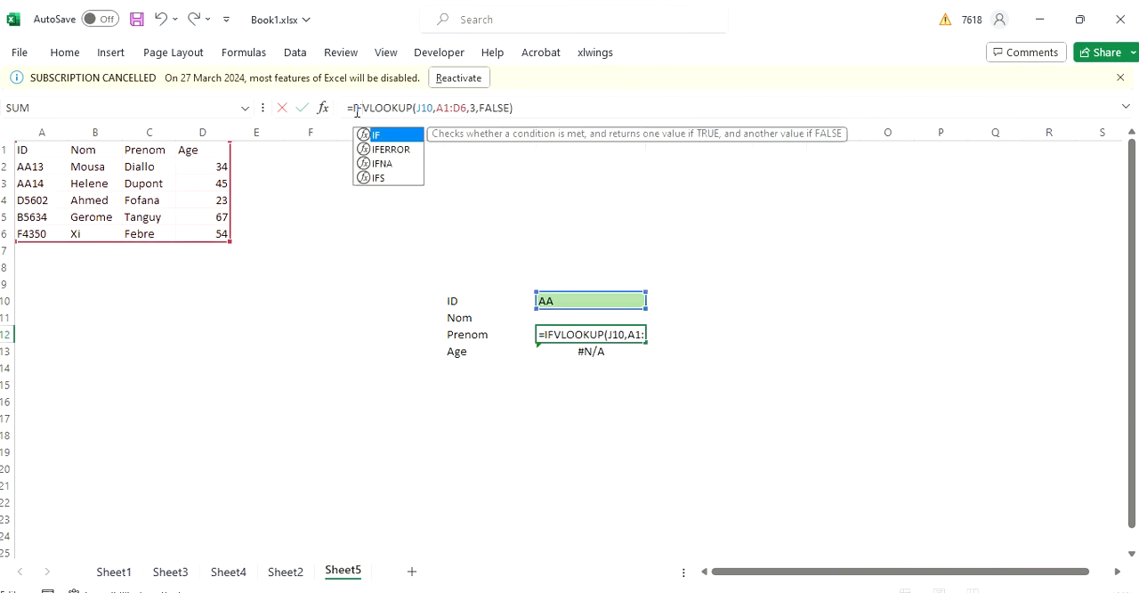
{"action": "key", "text": "BackSpace"}
{"action": "key", "text": "Down"}
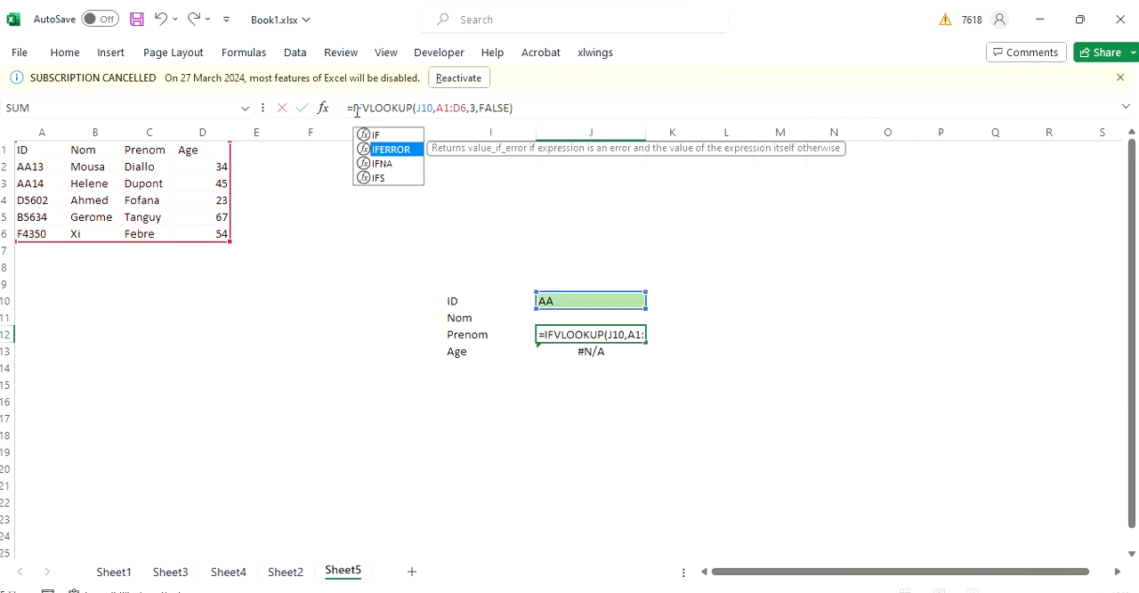
{"action": "key", "text": "Tab"}
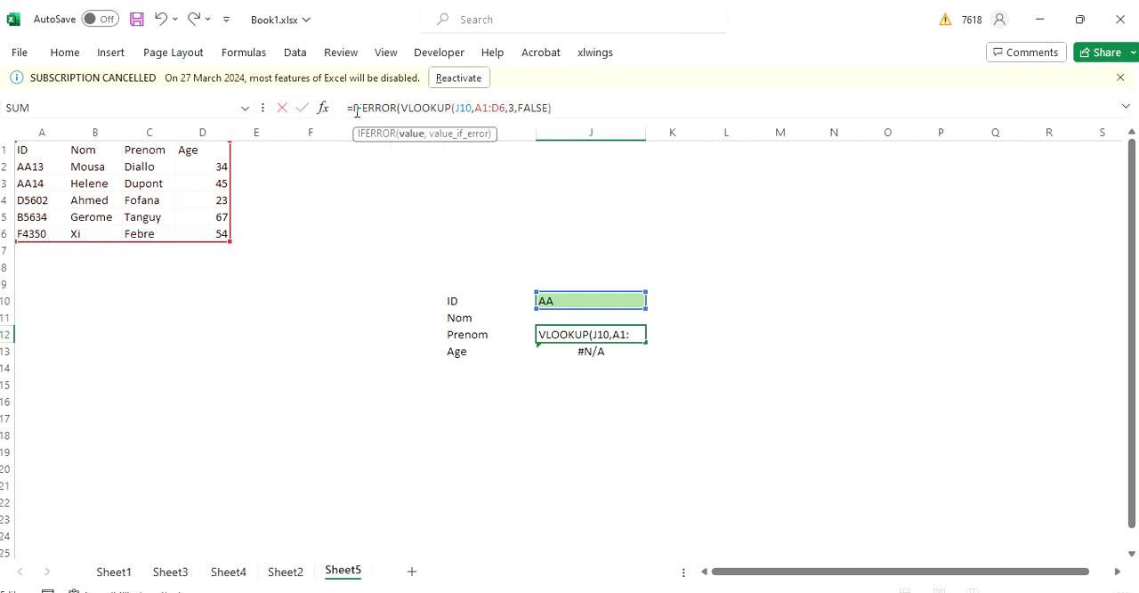
{"action": "left_click", "coordinate": [564, 113]}
{"action": "type", "text": ",\"\")"}
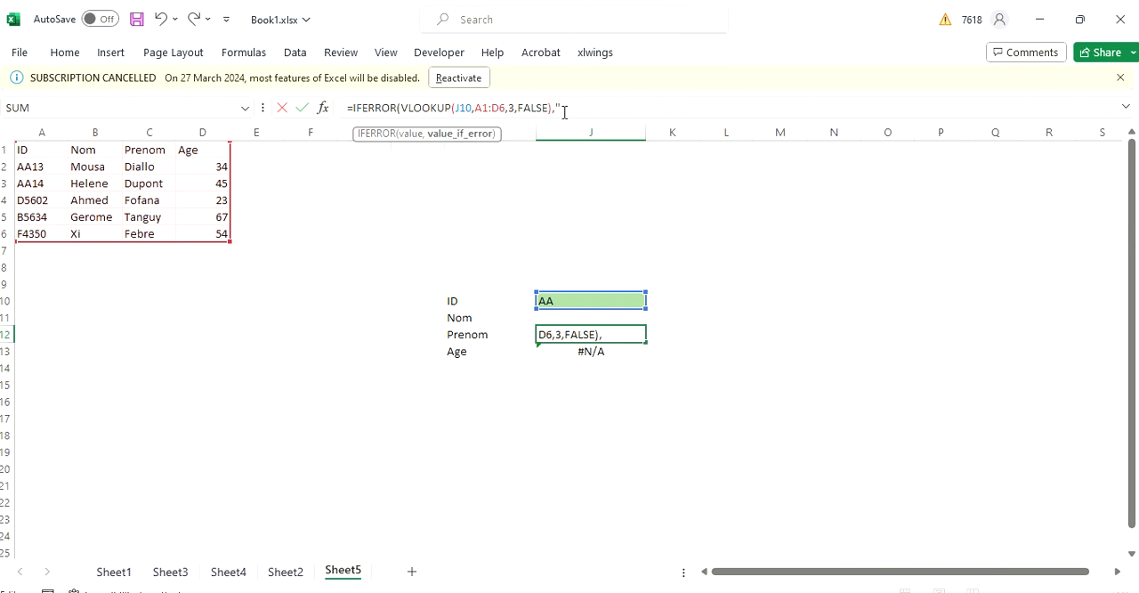
{"action": "key", "text": "Return"}
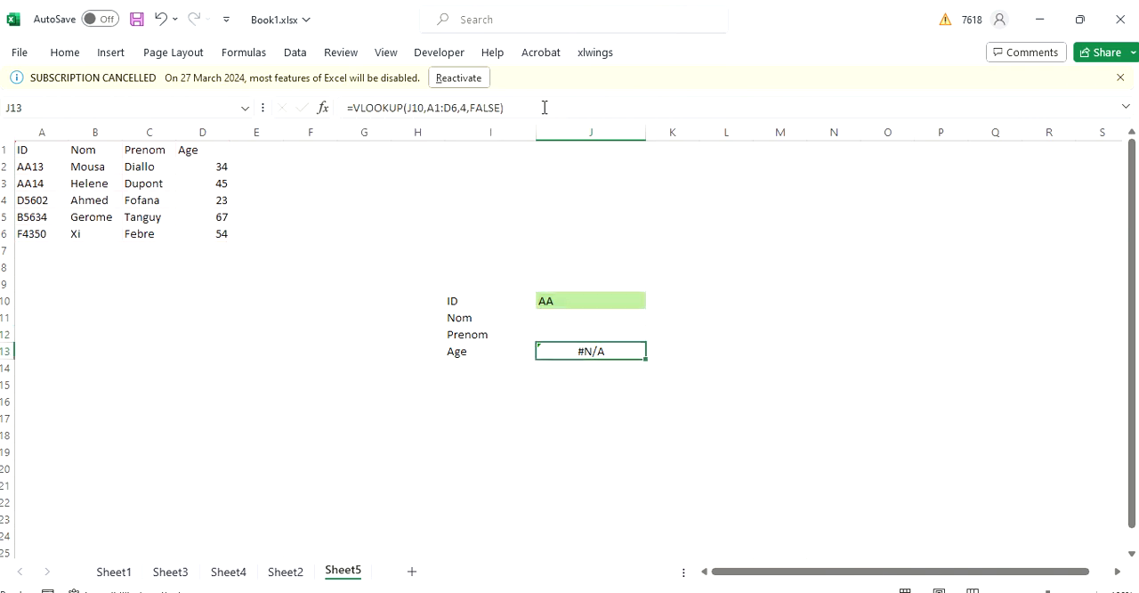
- Wrap the Age VLOOKUP in J13 in IFERROR, returning an empty string ("") on error
{"action": "left_click", "coordinate": [352, 108]}
{"action": "type", "text": "IF"}
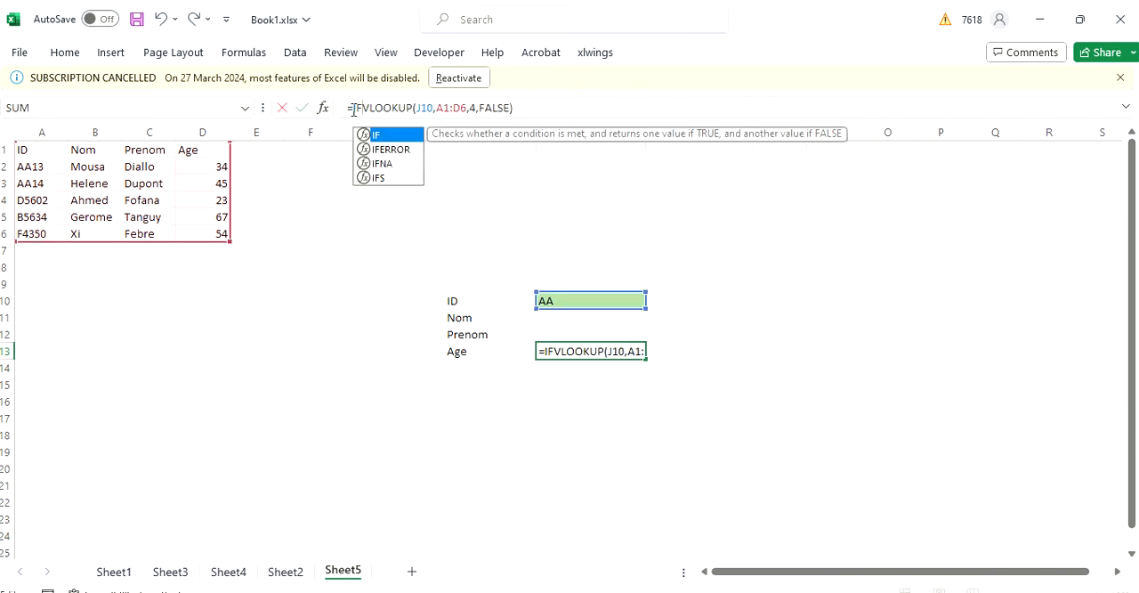
{"action": "key", "text": "Down"}
{"action": "key", "text": "Tab"}
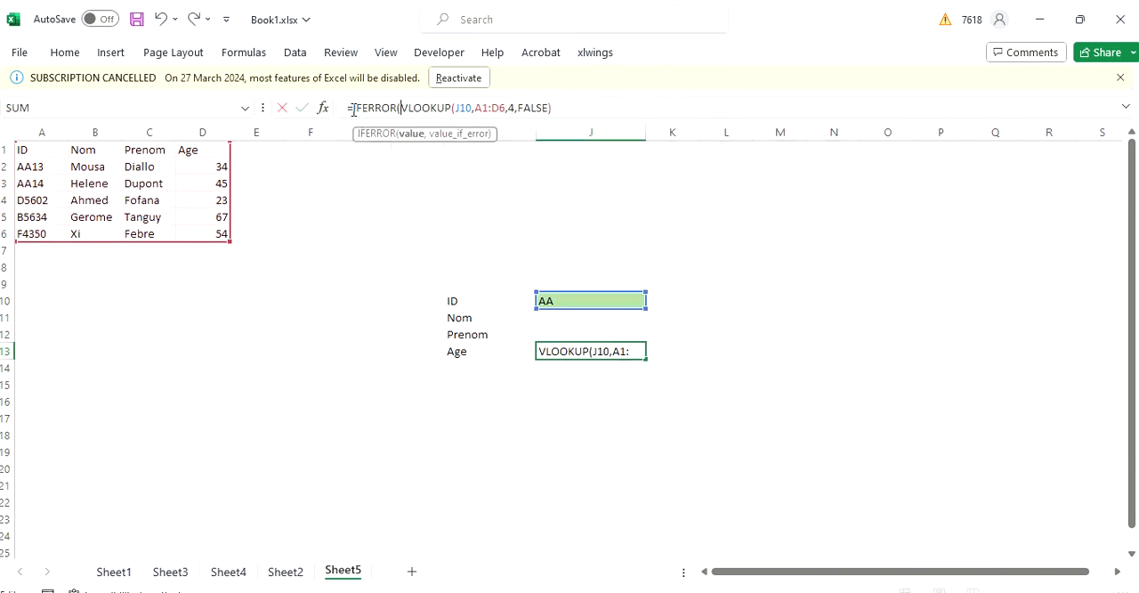
{"action": "left_click", "coordinate": [563, 108]}
{"action": "type", "text": ","}
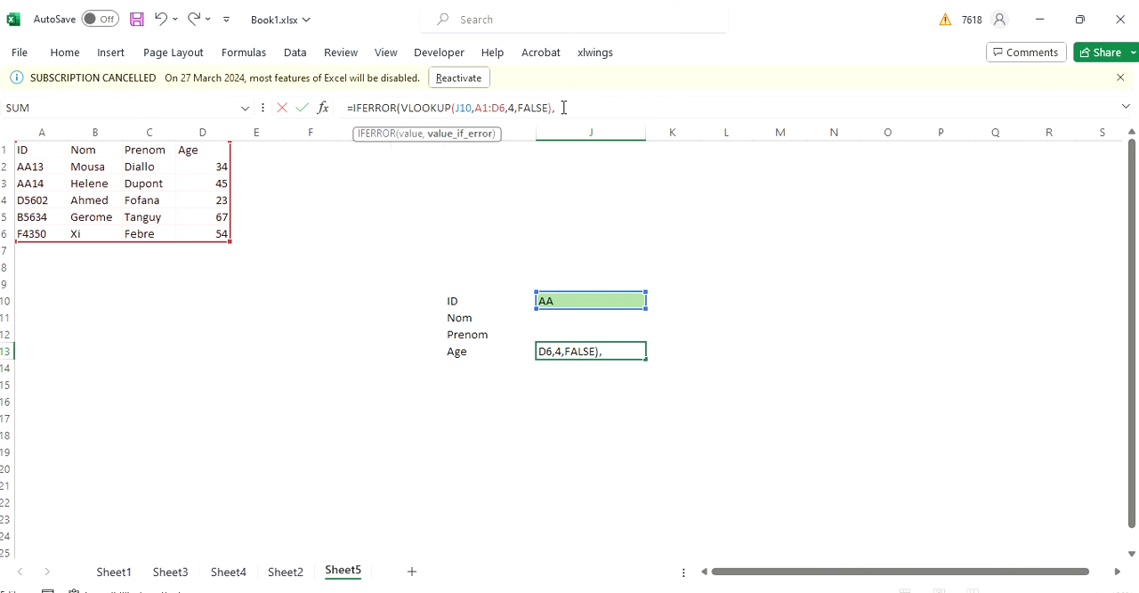
{"action": "type", "text": "\"\")"}
{"action": "key", "text": "Return"}
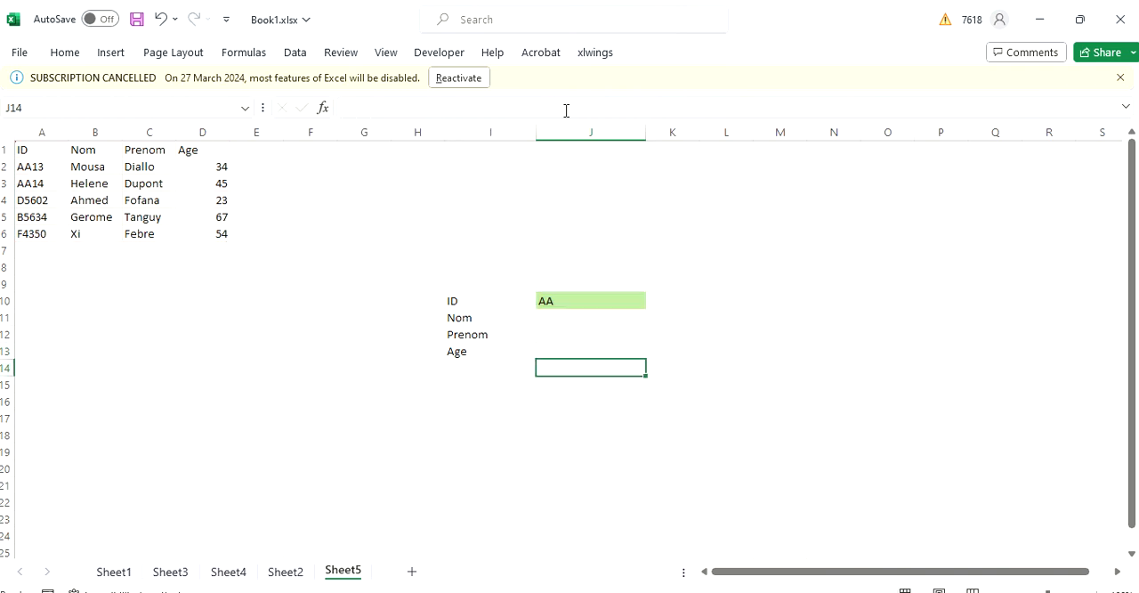
- Replace the lookup ID in J10 with the ID held in cell A4
{"action": "double_click", "coordinate": [569, 301]}
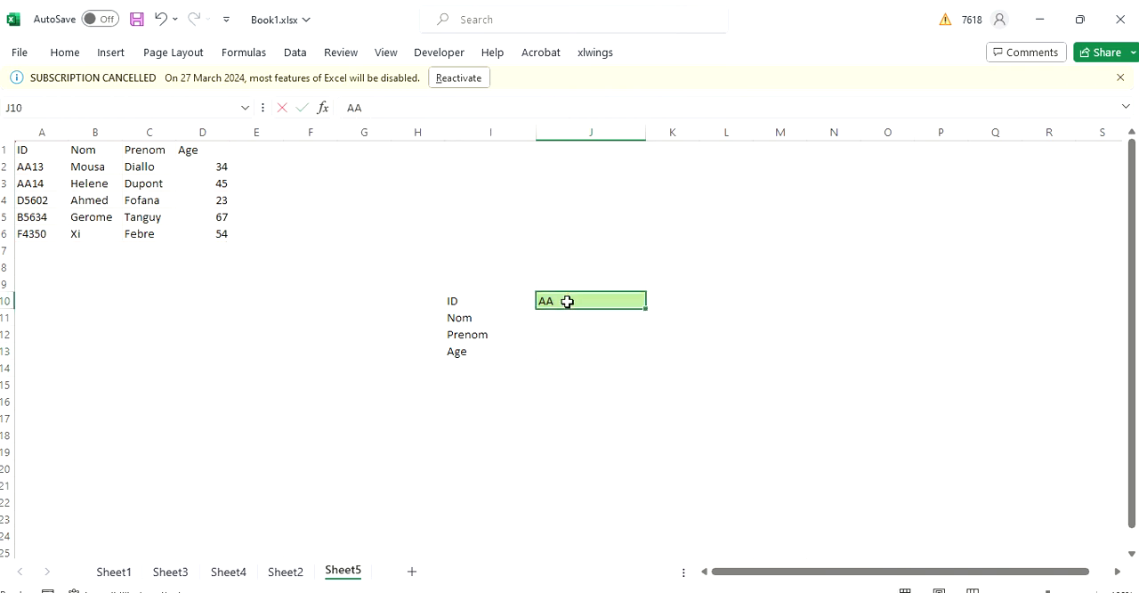
{"action": "key", "text": "BackSpace"}
{"action": "key", "text": "BackSpace"}
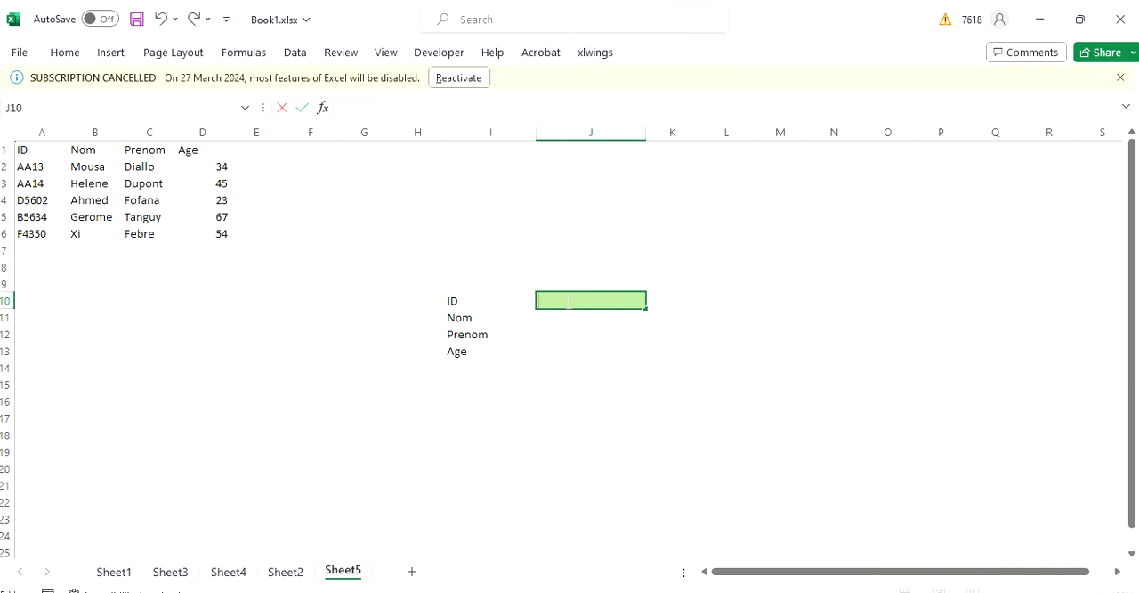
{"action": "type", "text": "D5"}
{"action": "type", "text": "602"}
{"action": "key", "text": "Return"}
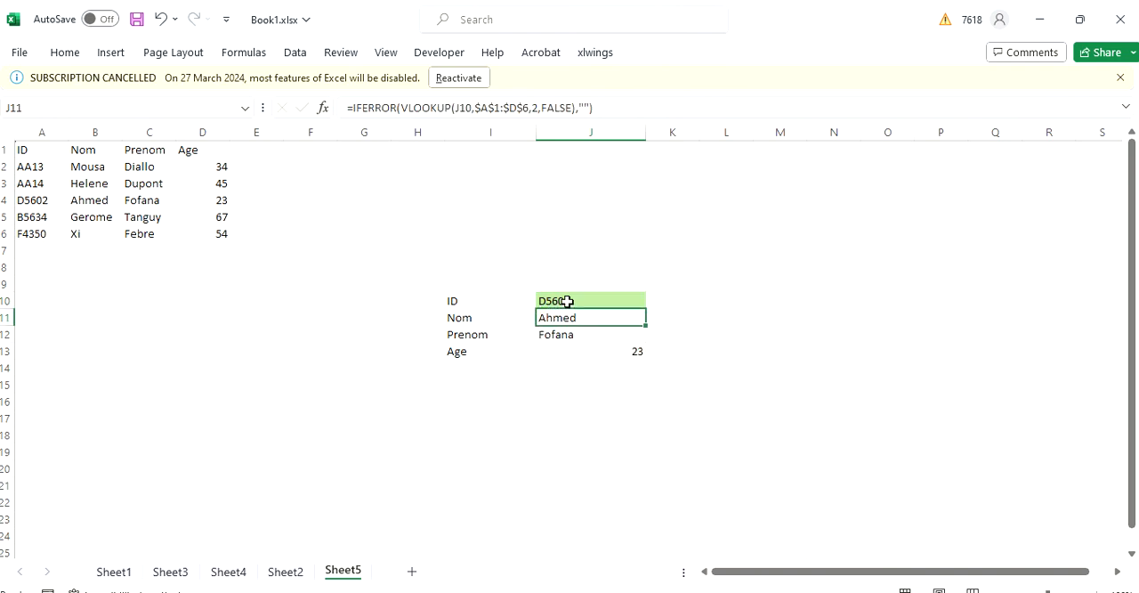
- Change the last digit of the lookup ID in J10 to 3 to test an unlisted ID
{"action": "double_click", "coordinate": [566, 300]}
{"action": "key", "text": "BackSpace"}
{"action": "type", "text": "3"}
{"action": "key", "text": "Return"}
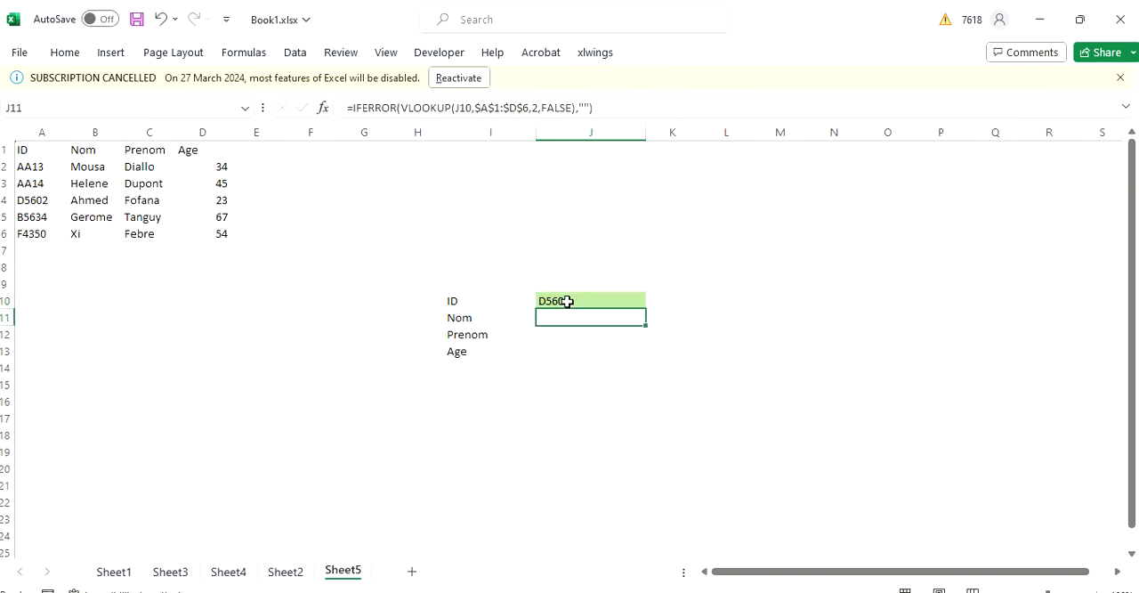